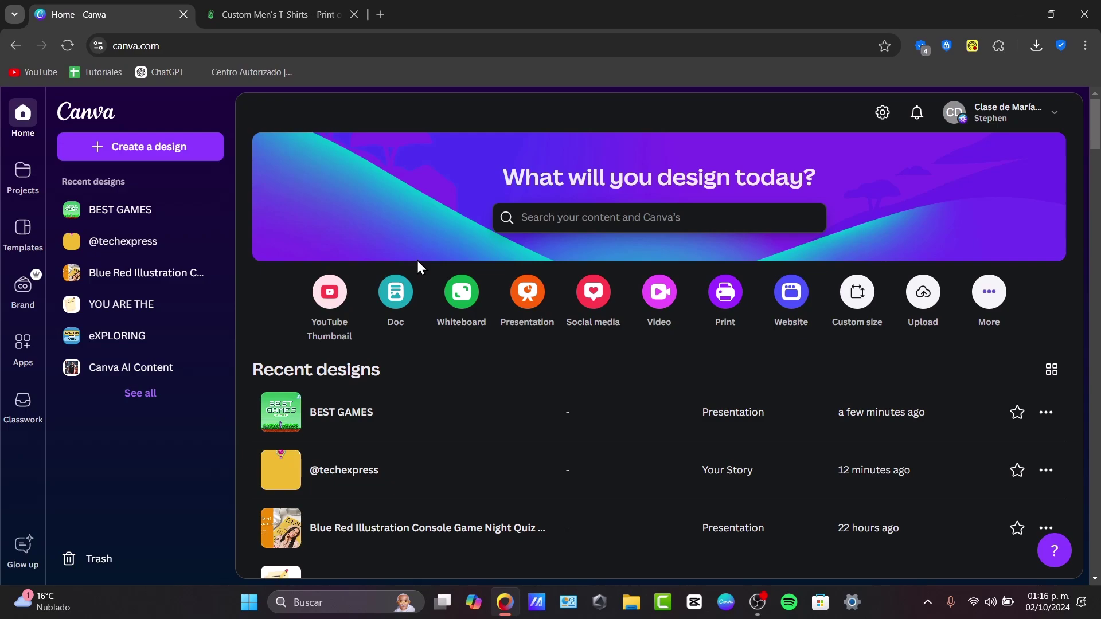
left_click(998, 115)
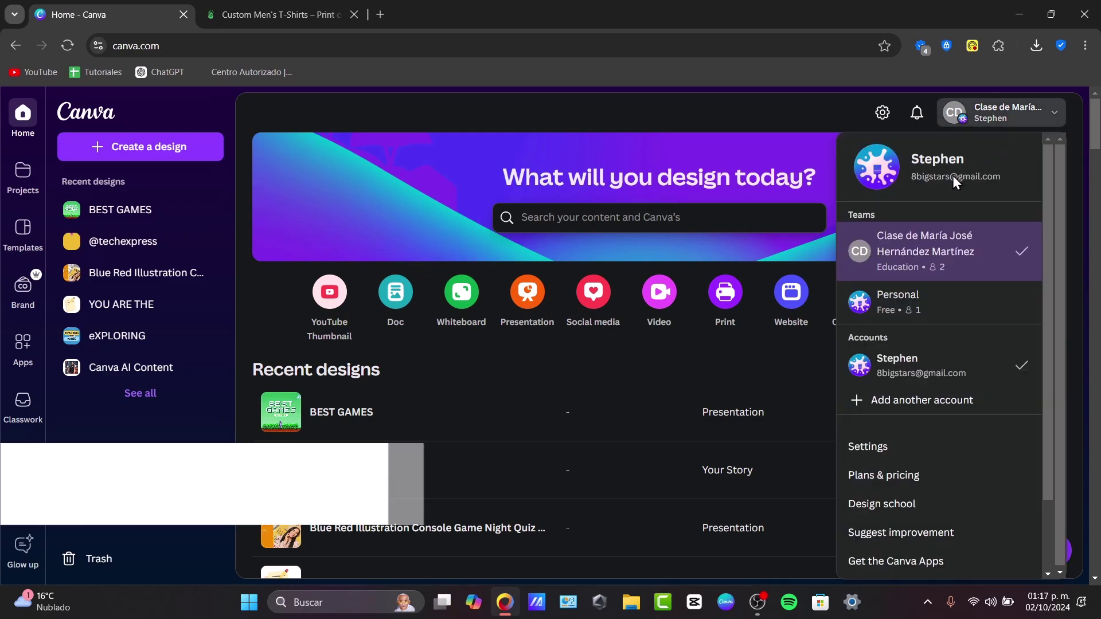
left_click(272, 107)
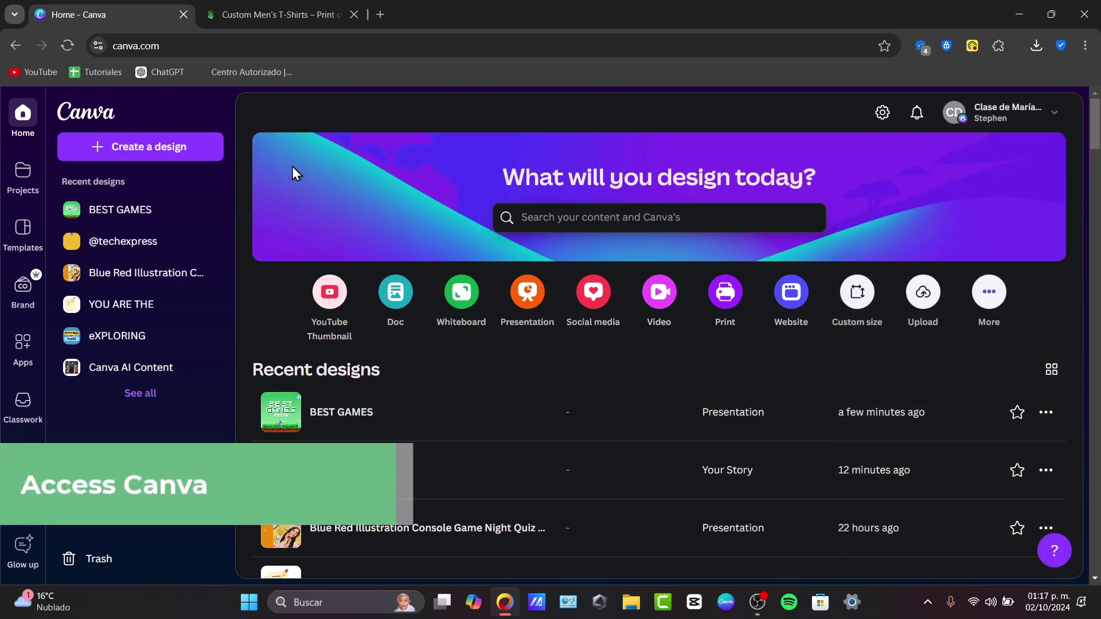
left_click(189, 146)
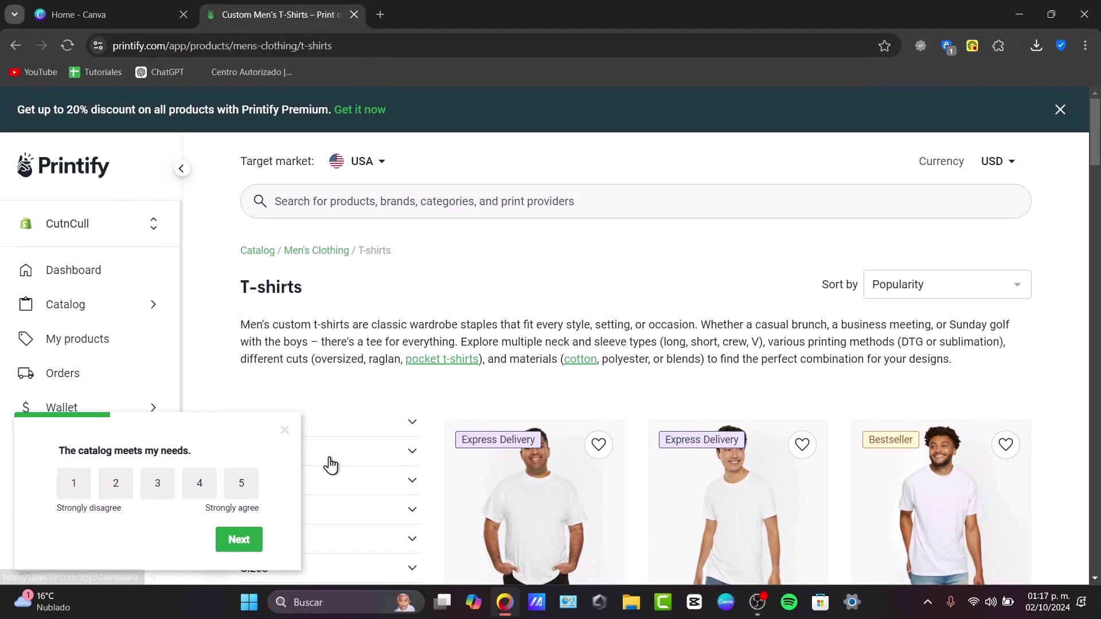
Step: In Printify, dismiss the catalog survey and open the Gildan 64000 Unisex Softstyle T-Shirt from the men's T-shirts
left_click(284, 430)
scroll(941, 319, "down", 4)
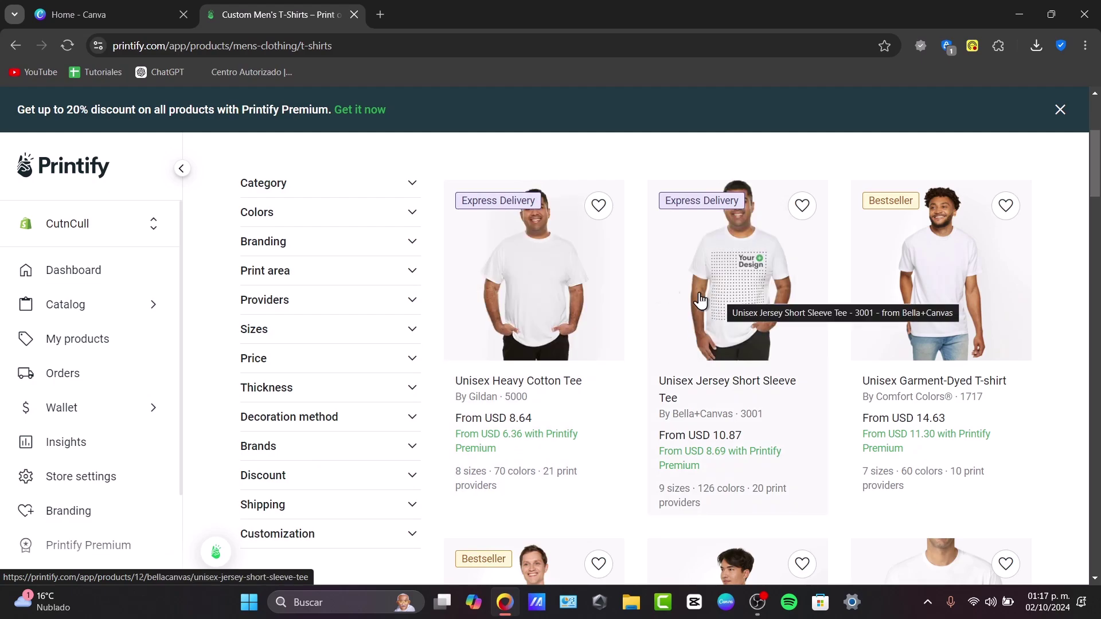
scroll(600, 297, "down", 7)
scroll(602, 299, "up", 1)
scroll(602, 297, "up", 3)
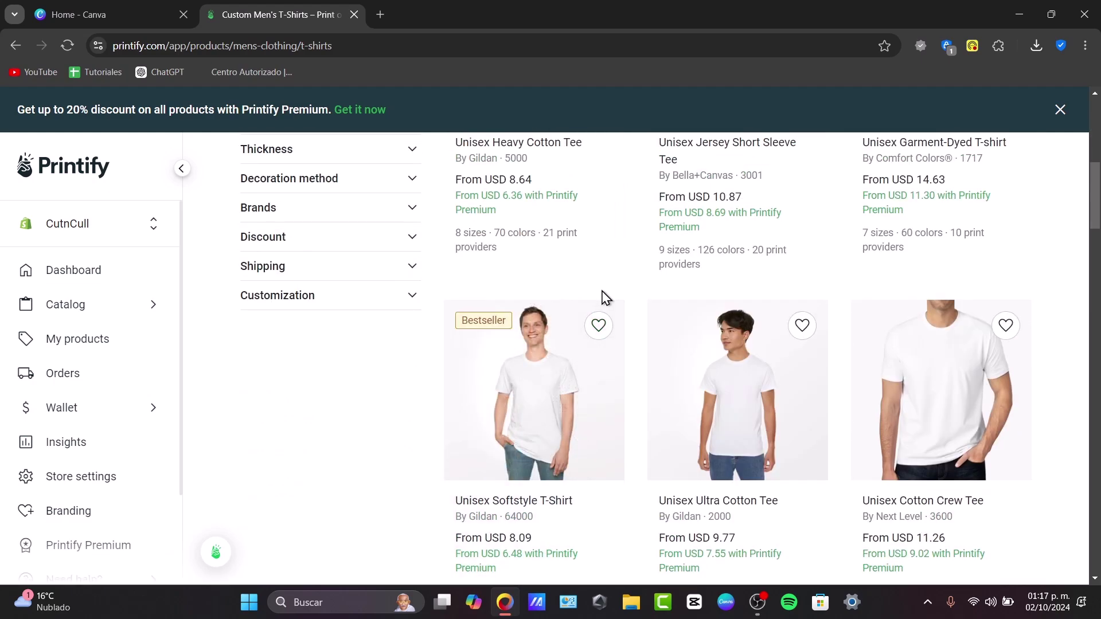
left_click(558, 405)
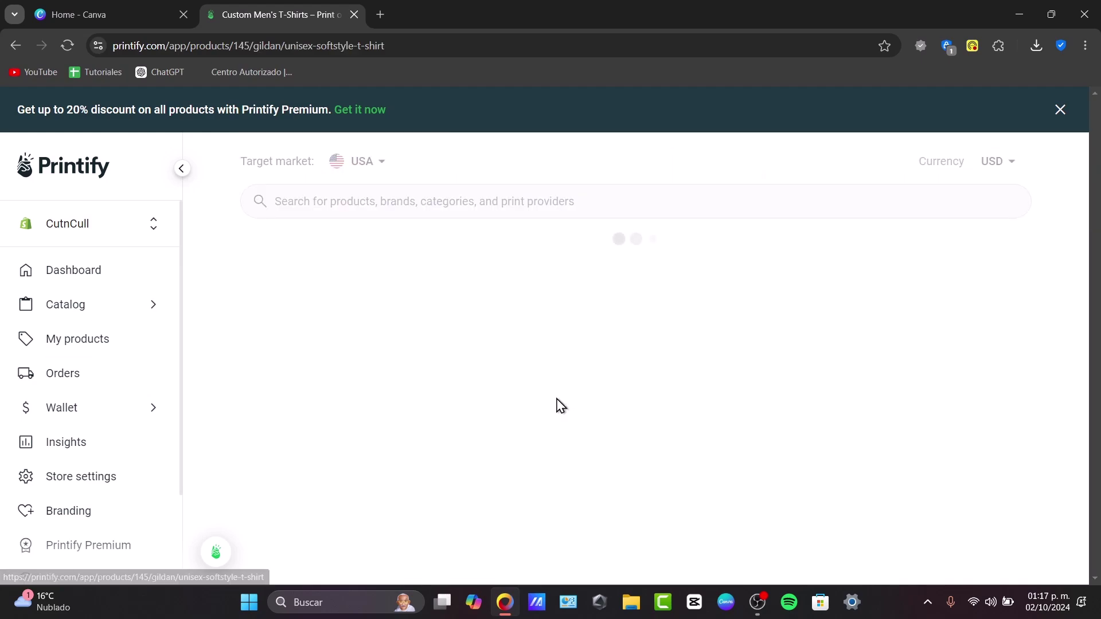
Step: Start designing the Unisex Softstyle T-Shirt and skip the product creator's introductory tour and help tip
left_click(865, 471)
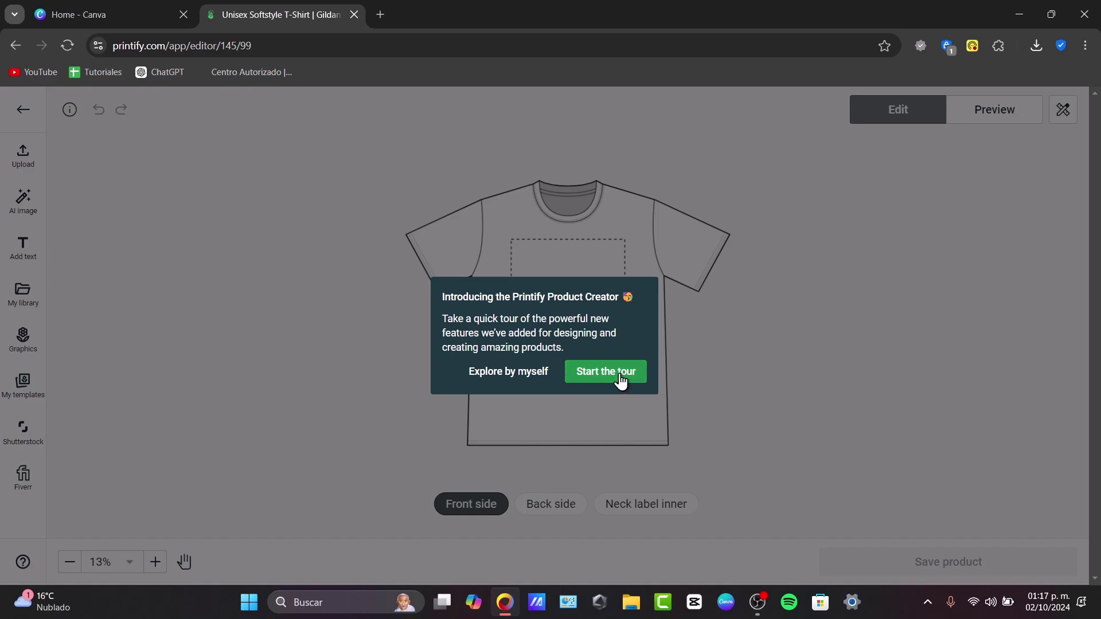
left_click(472, 371)
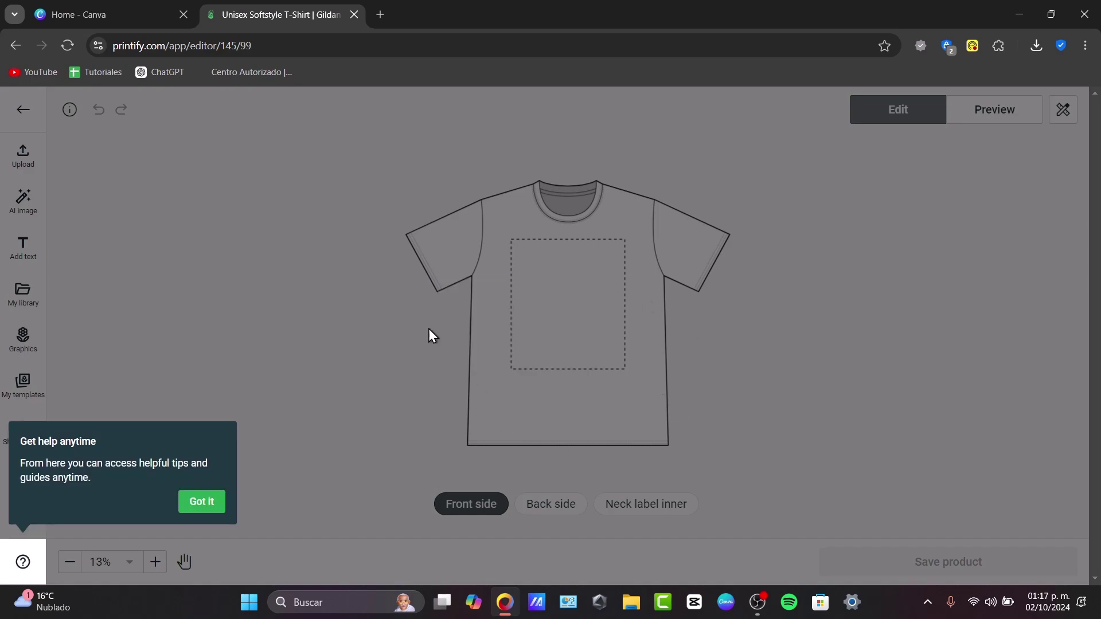
left_click(201, 501)
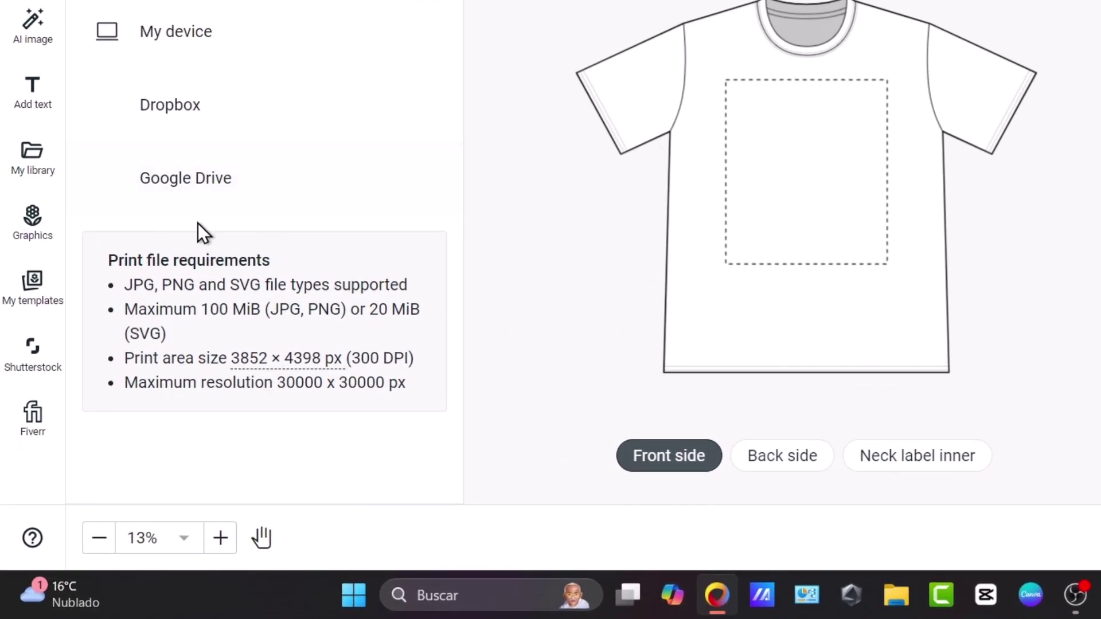
Step: Examine the T-shirt's print file requirements for uploads: supported file types, print area size and maximum resolution
left_click_drag(125, 261, 295, 263)
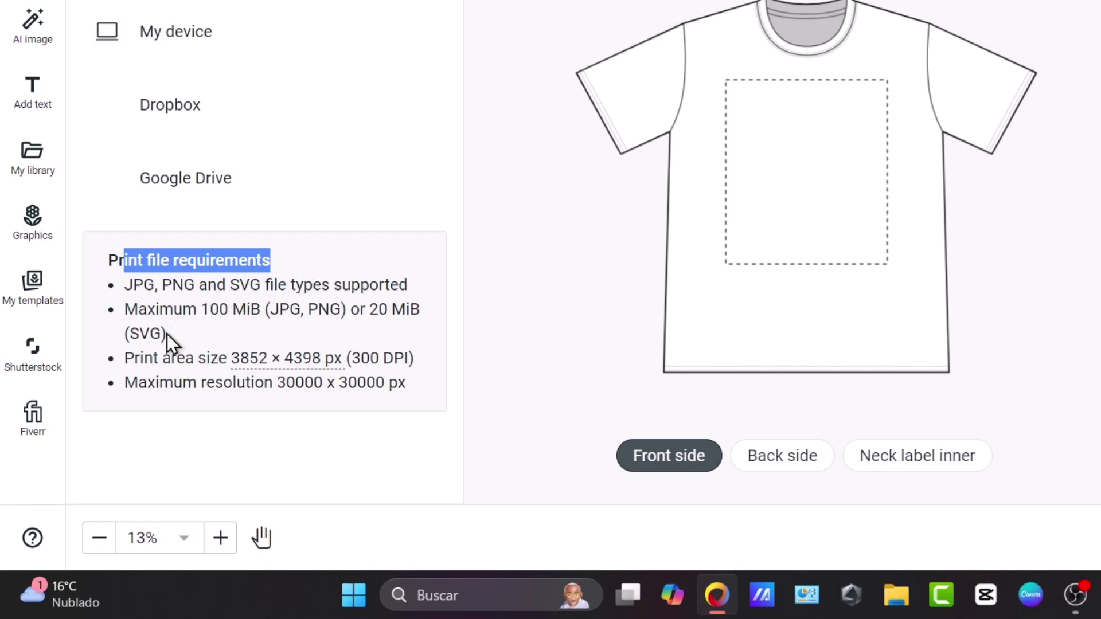
left_click_drag(143, 351, 374, 359)
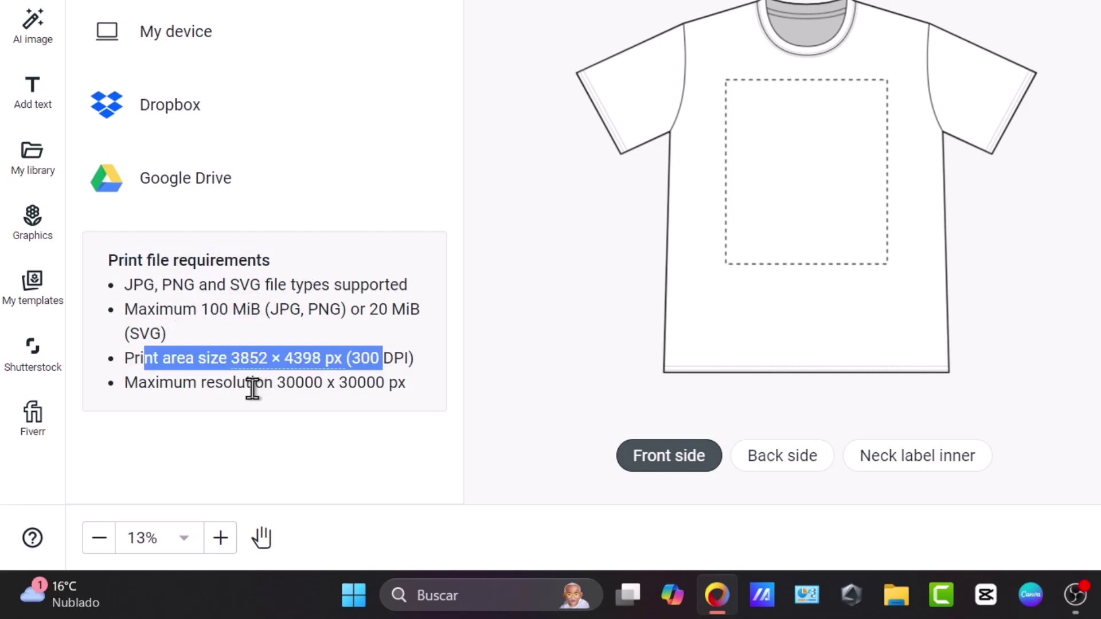
left_click_drag(253, 382, 123, 382)
left_click_drag(436, 370, 427, 373)
left_click_drag(163, 285, 415, 294)
left_click(329, 328)
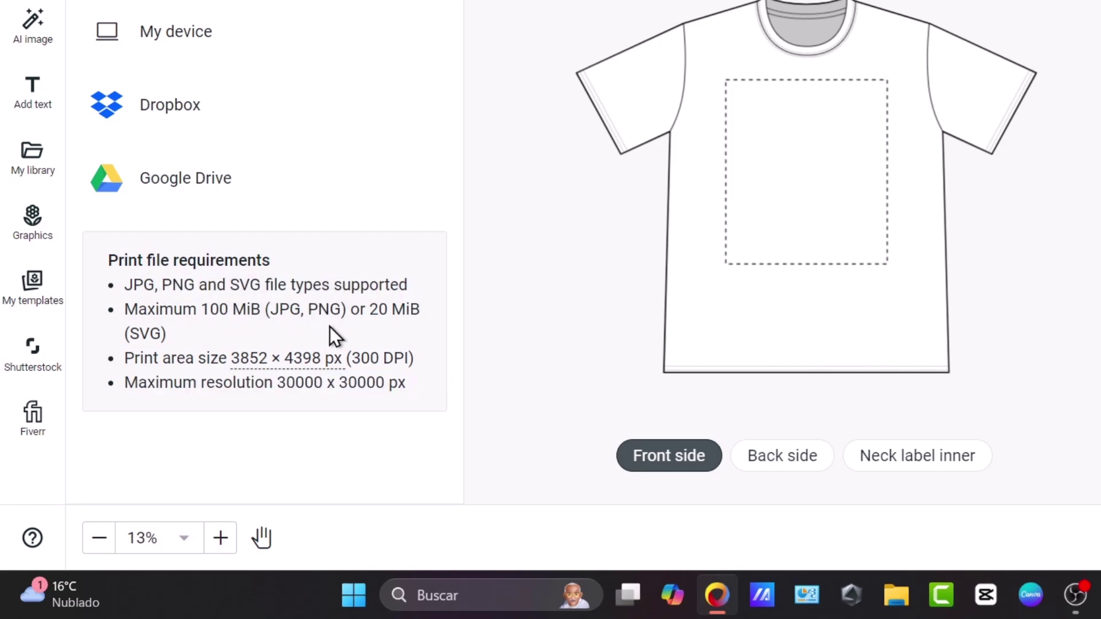
left_click_drag(230, 359, 337, 367)
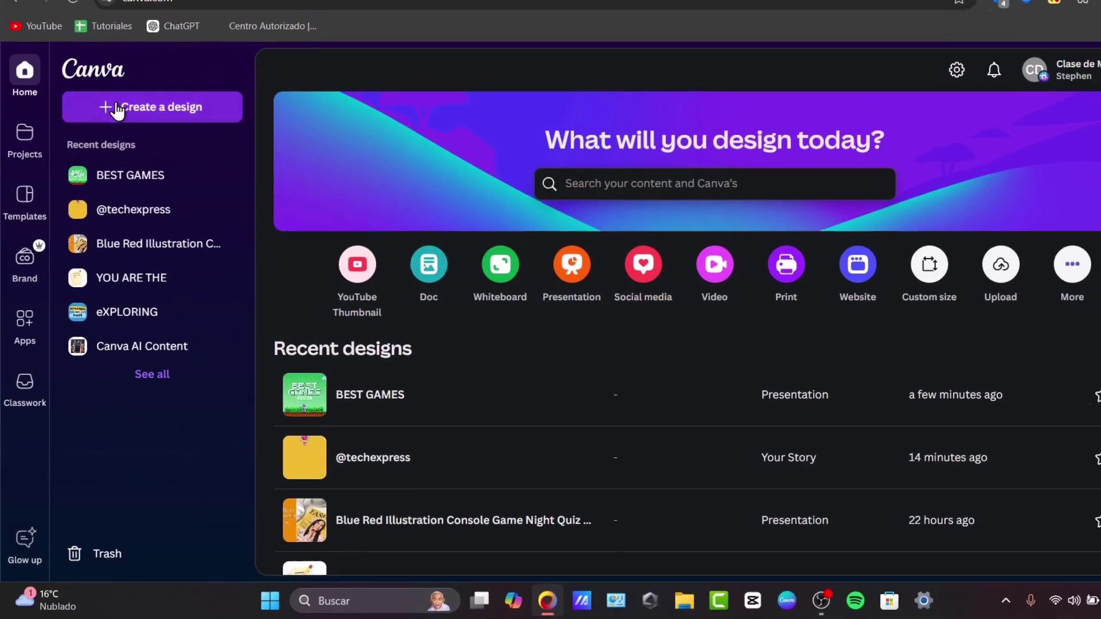
Step: Create a custom-size Canva design of 3852 × 4398 px and compare it with the print area in Printify
left_click(116, 145)
left_click(286, 465)
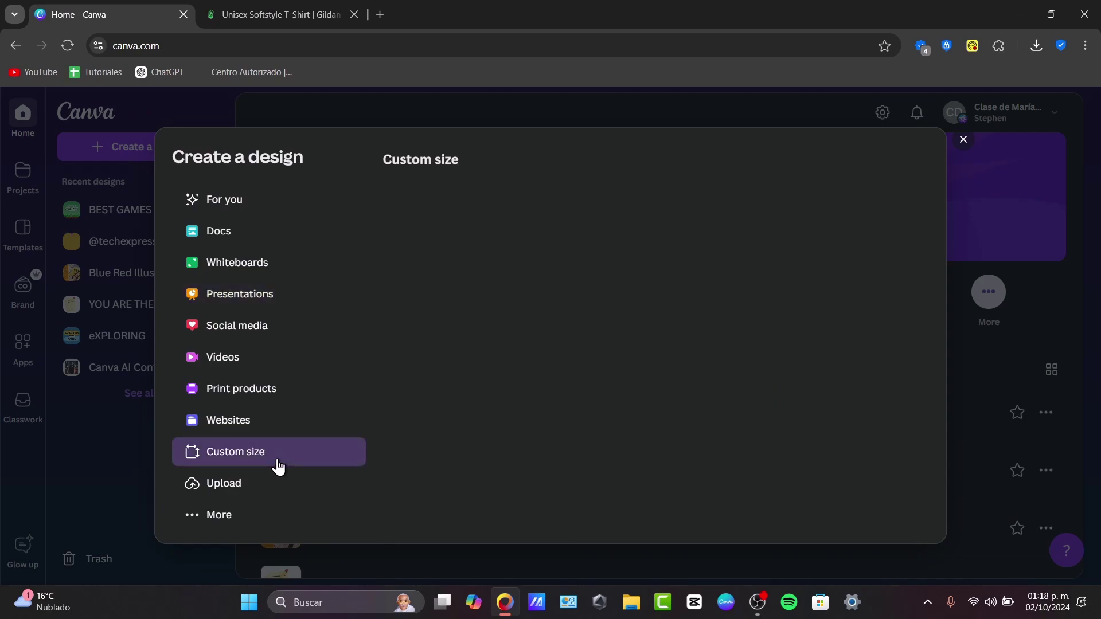
left_click(276, 15)
left_click(184, 442)
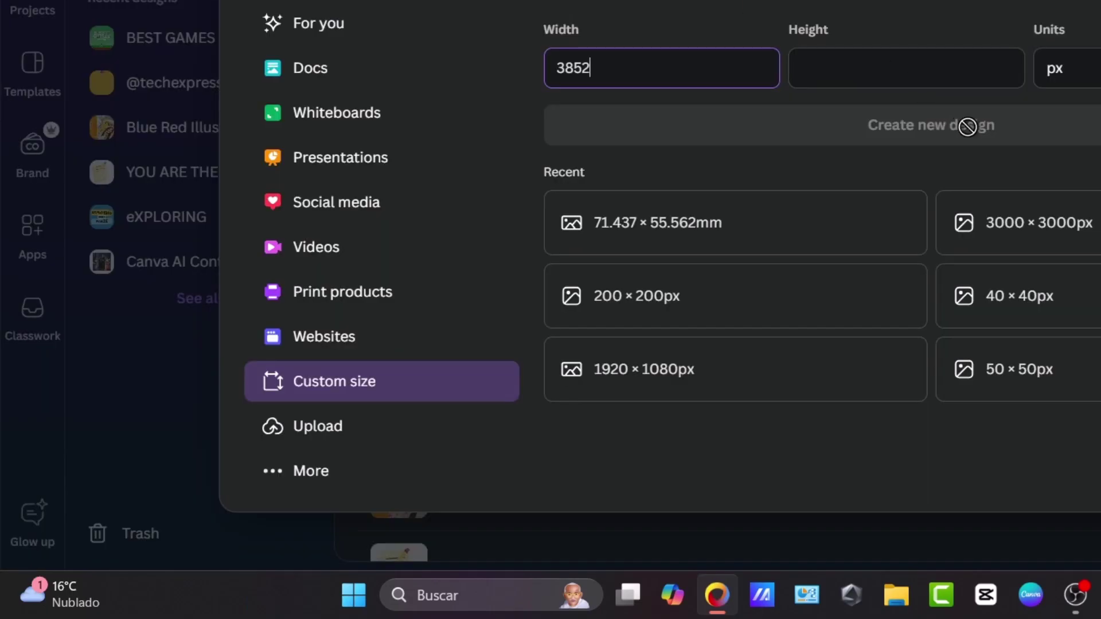
left_click(925, 67)
type("4398")
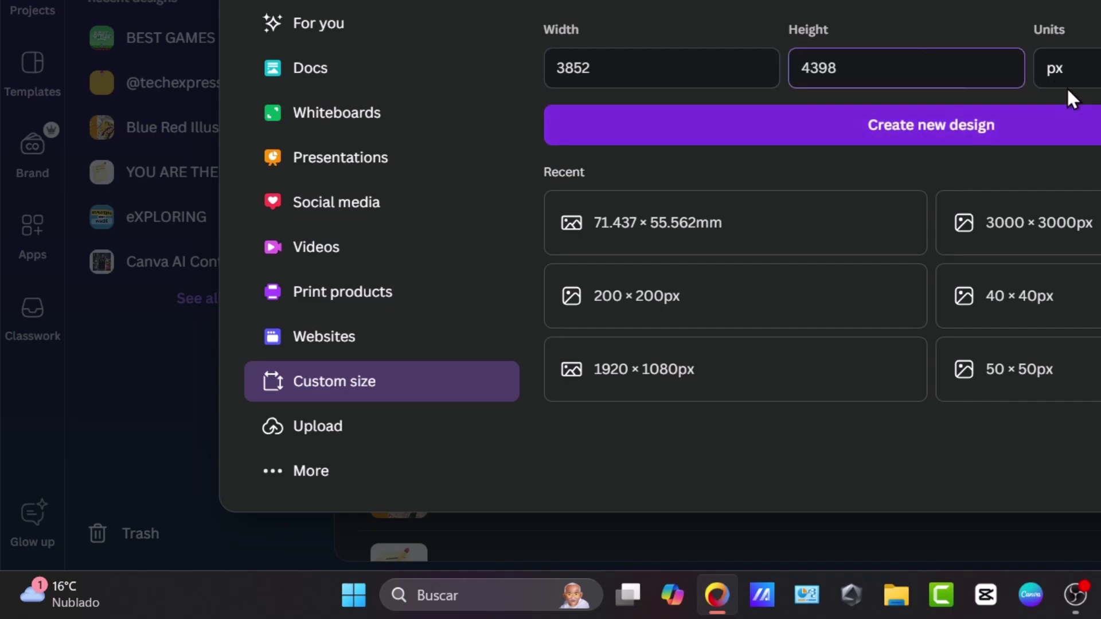
left_click(1065, 138)
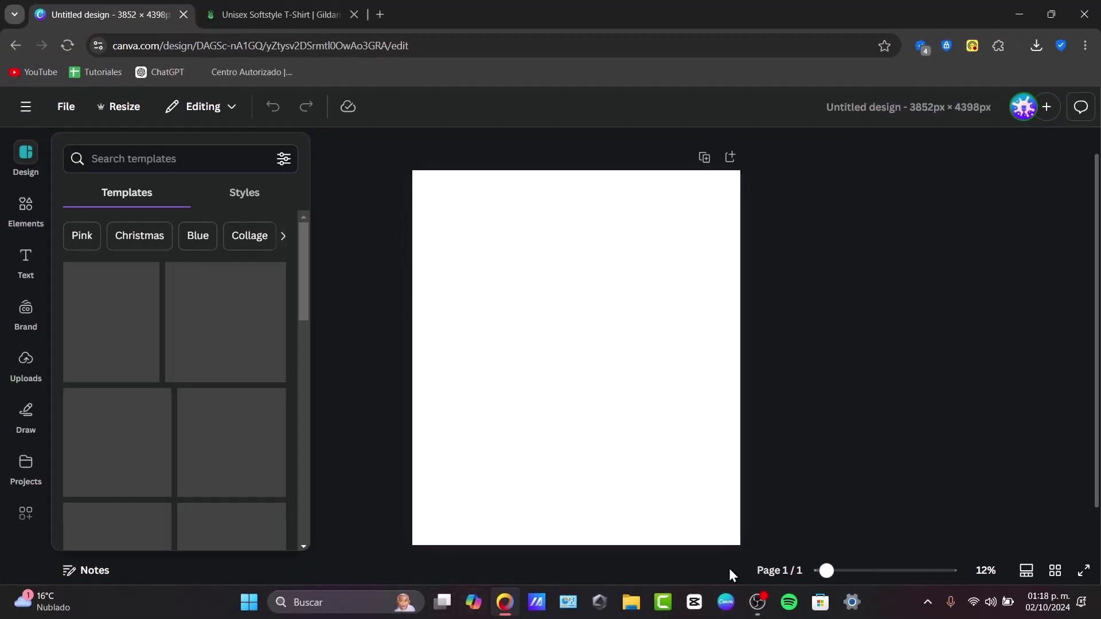
left_click(279, 14)
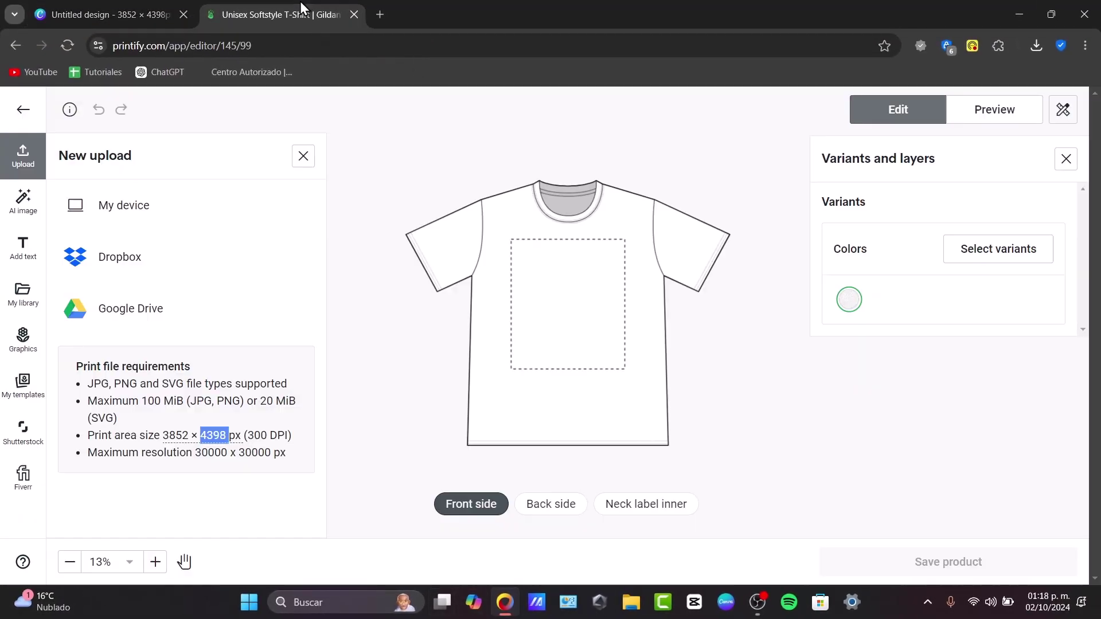
left_click(162, 8)
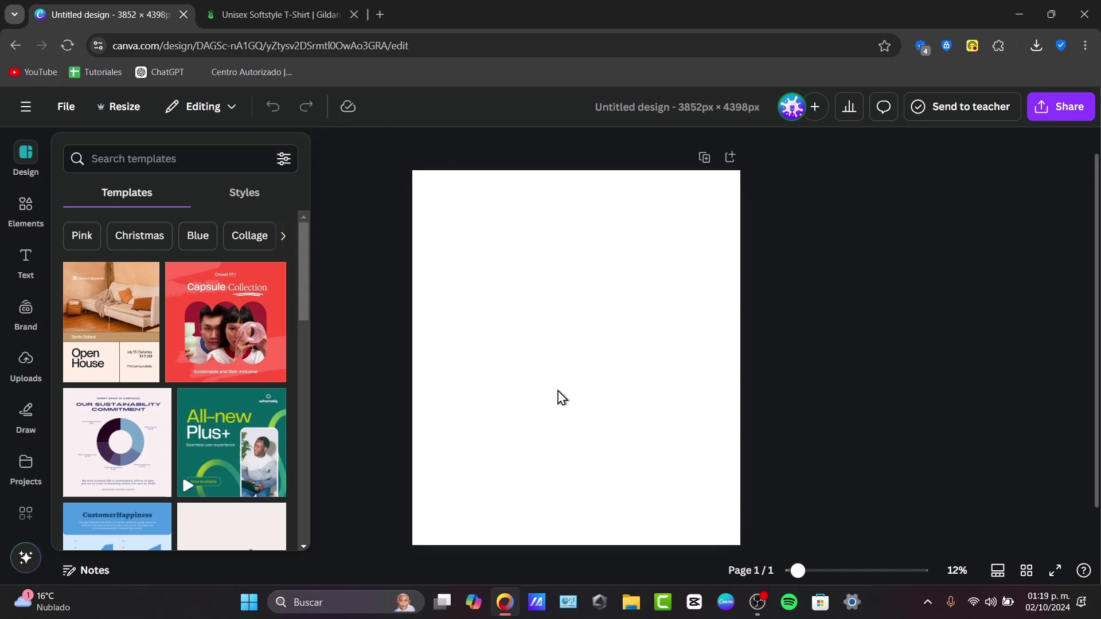
Step: Set the blank page's background to the solid grey #8A8A8A
left_click(565, 397)
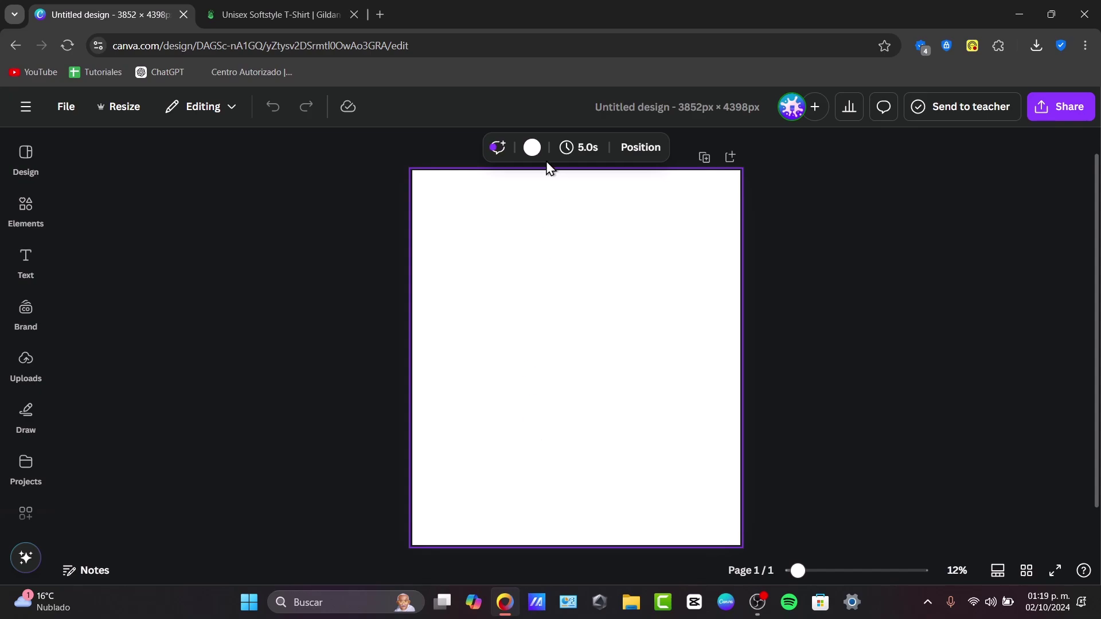
left_click(532, 147)
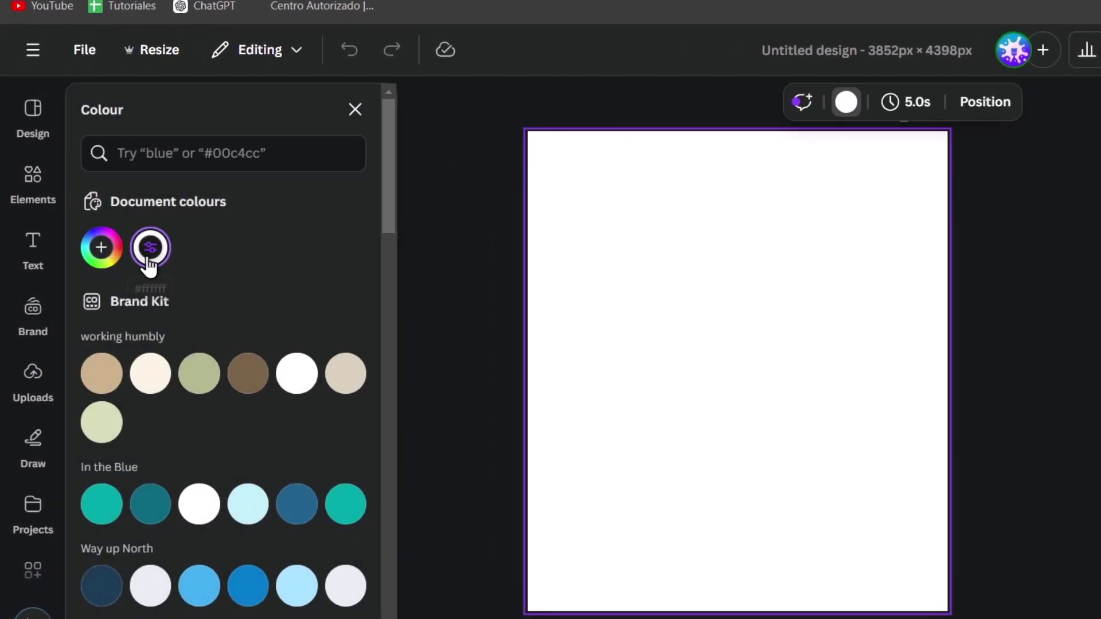
left_click(148, 255)
left_click_drag(205, 379, 19, 393)
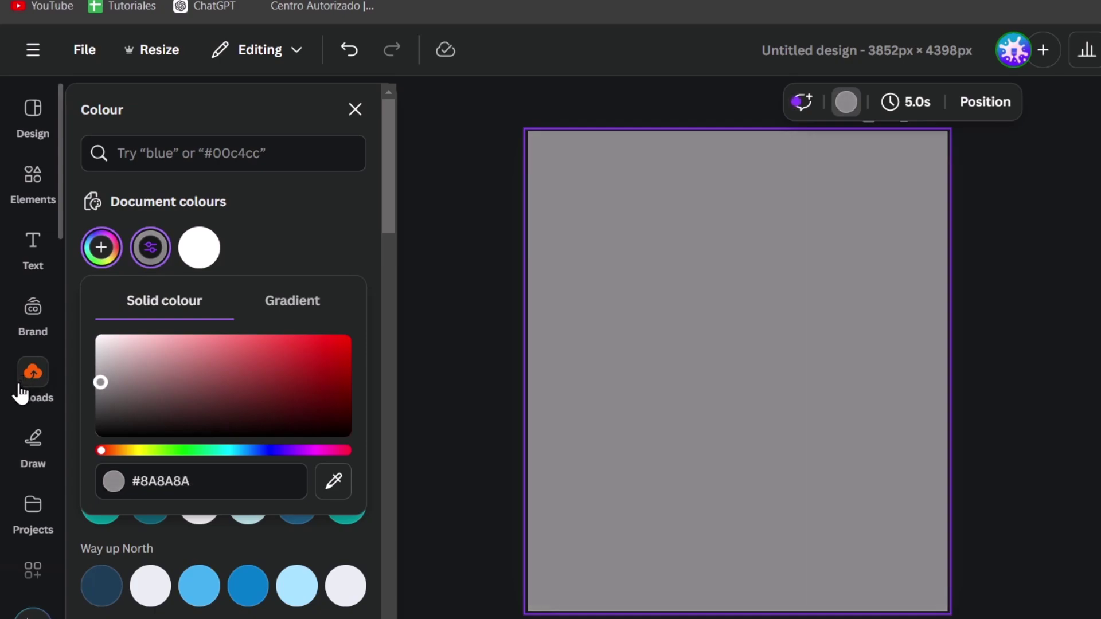
left_click(886, 306)
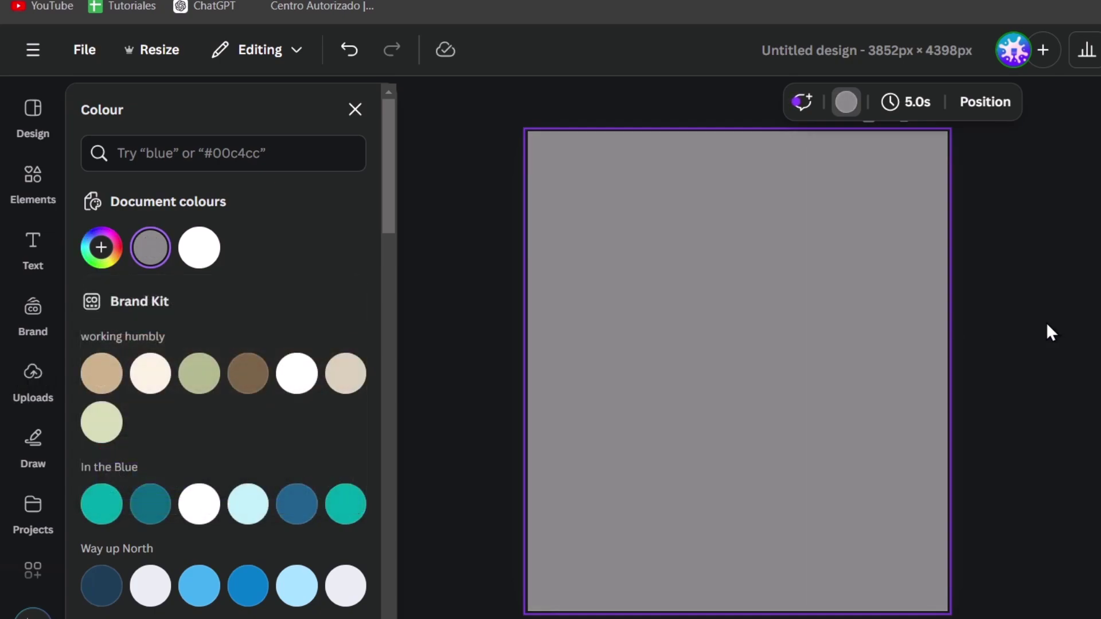
key("Escape")
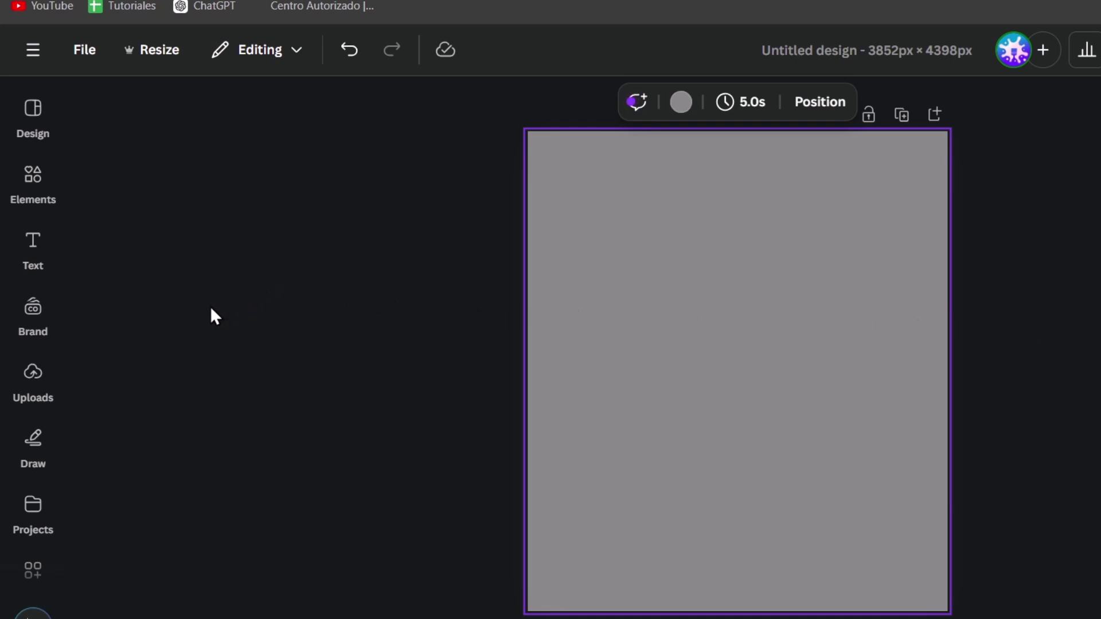
Step: Search the elements for "heart", limit the results to graphics and add the black hand-drawn heart outline to the page
left_click(33, 245)
left_click(24, 192)
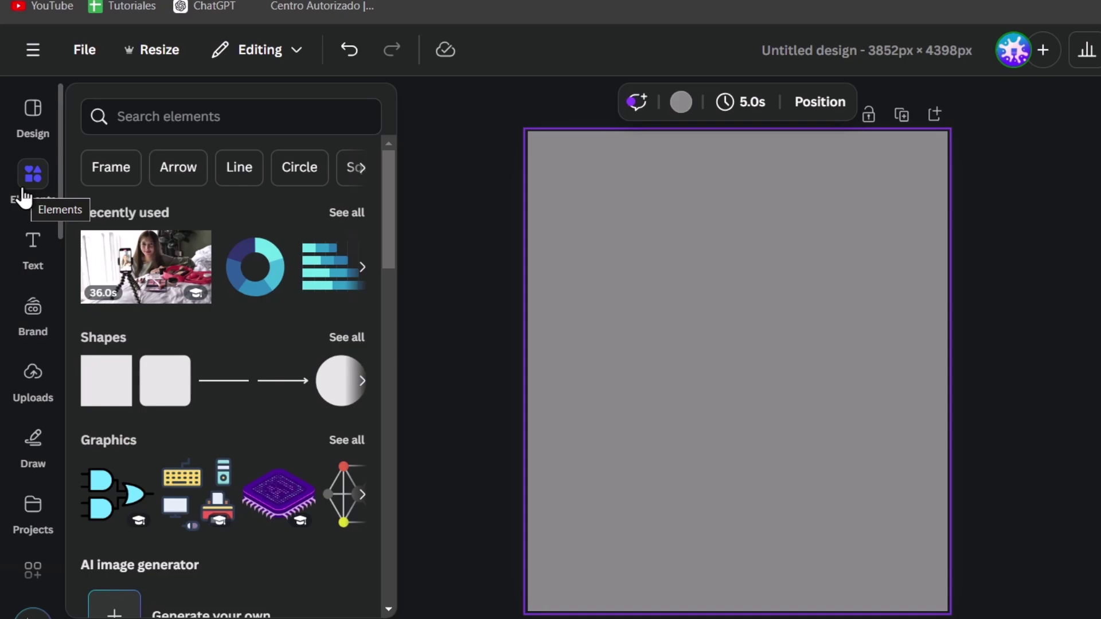
scroll(138, 201, "down", 5)
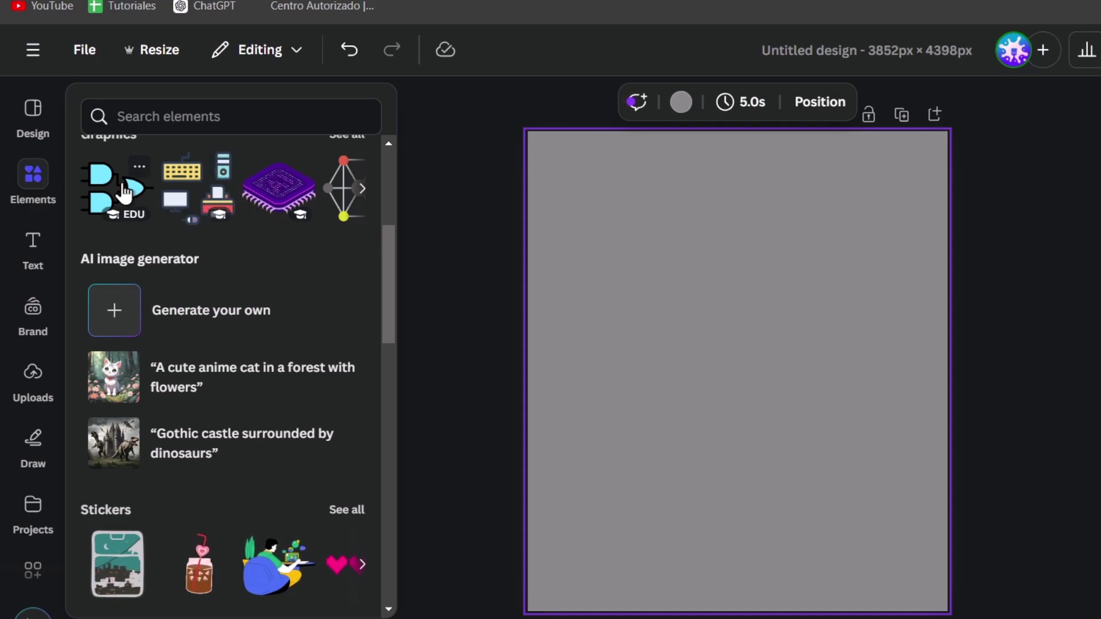
left_click(163, 117)
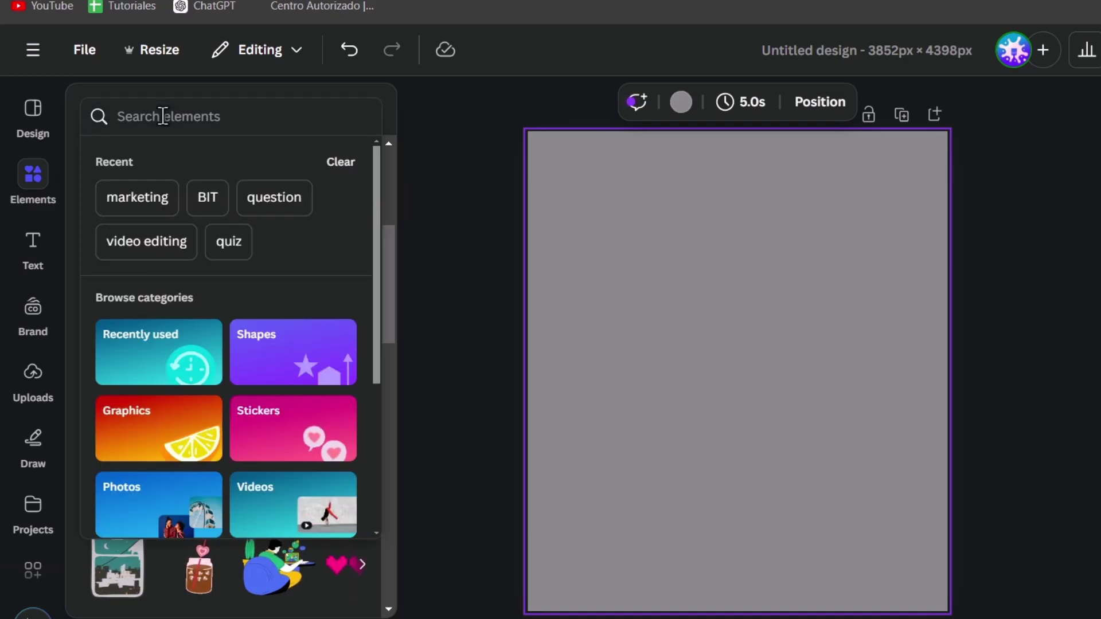
type("heart")
key("Return")
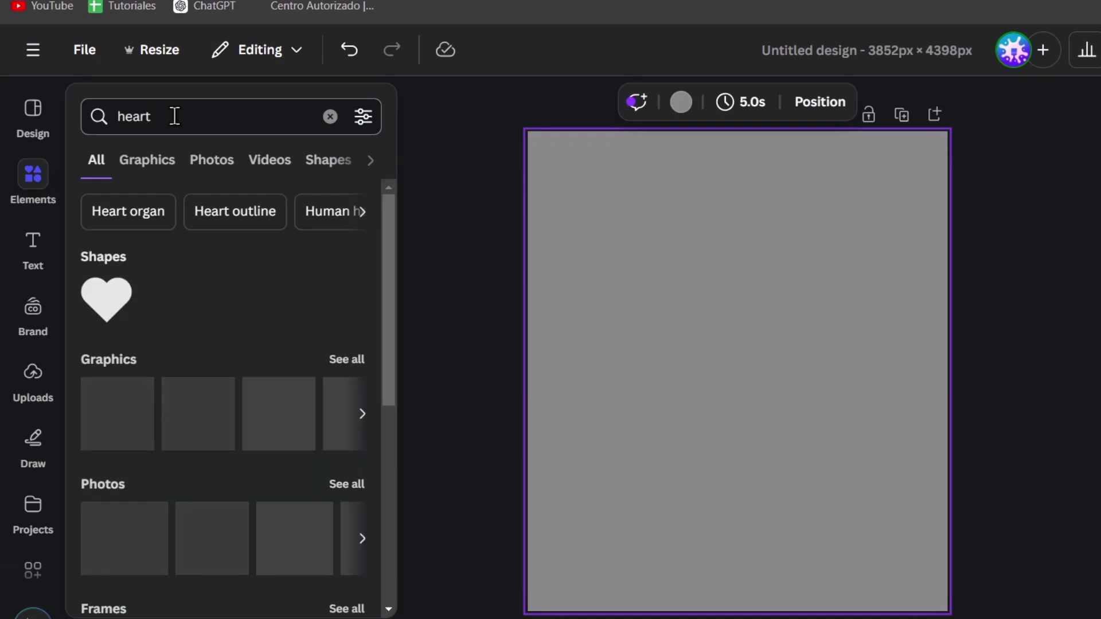
left_click(173, 162)
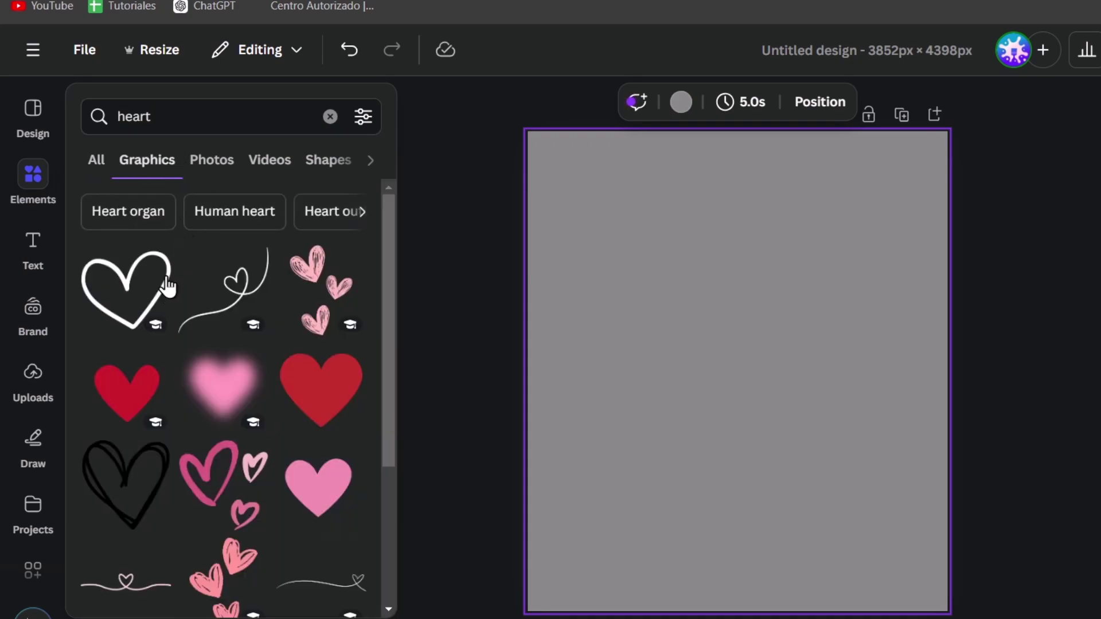
left_click(152, 480)
Step: Enlarge the heart graphic to nearly the full page width and centre it on the page
left_click_drag(793, 394, 689, 494)
left_click_drag(731, 391, 920, 199)
mouse_move(846, 289)
left_mouse_down()
mouse_move(834, 278)
mouse_move(850, 278)
mouse_move(845, 293)
left_mouse_up()
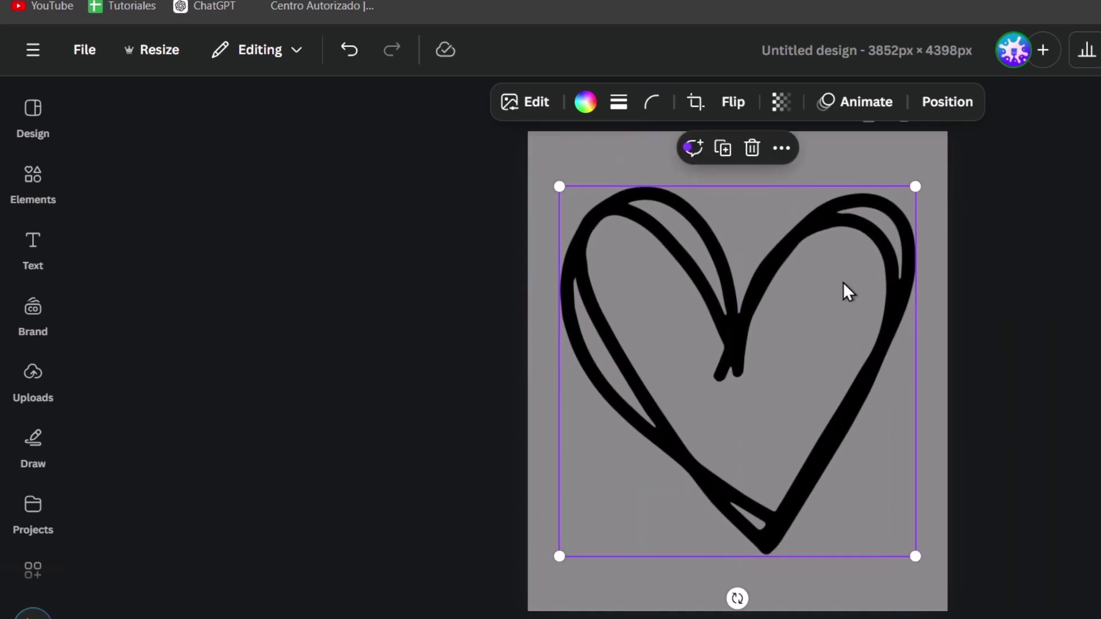
Step: Compare the heart design with the T-shirt's front print area in Printify and return to Canva
left_click(247, 1)
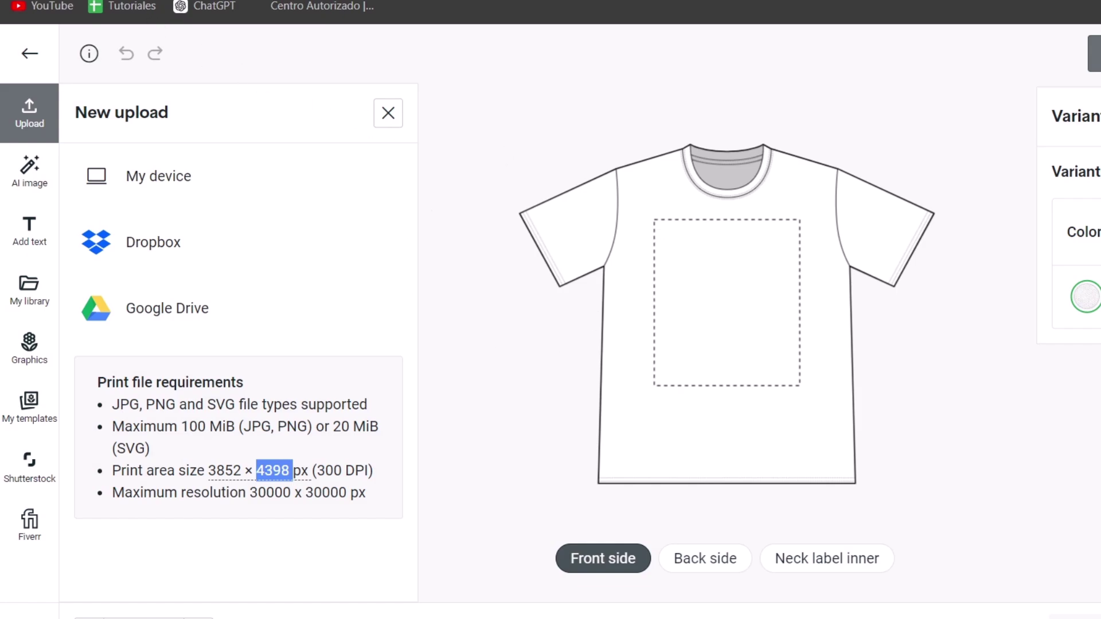
mouse_move(86, 2)
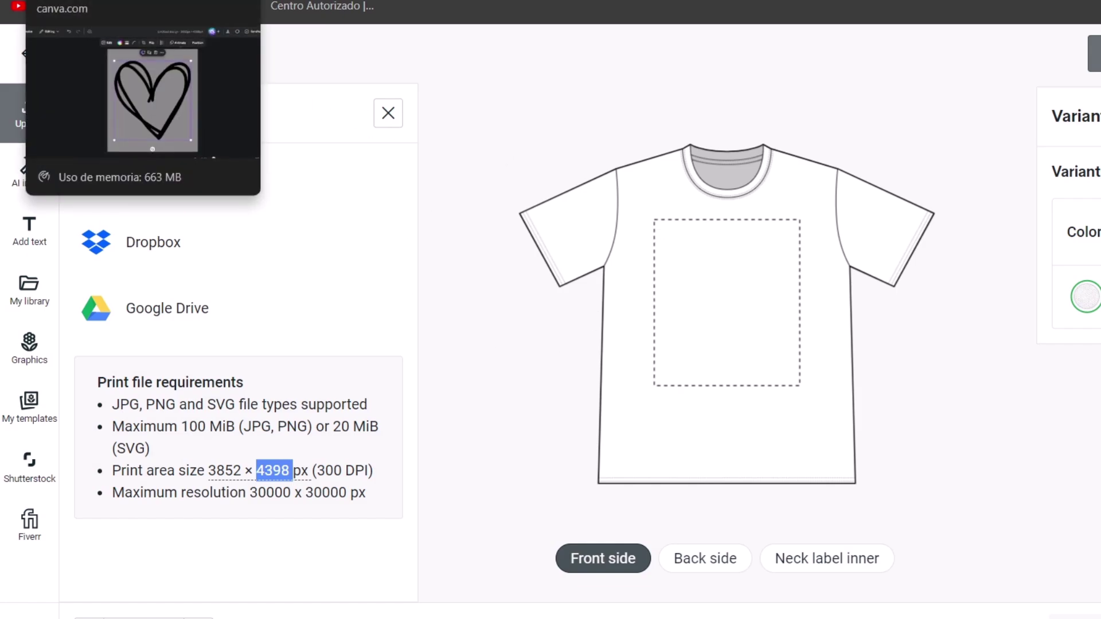
left_click(86, 1)
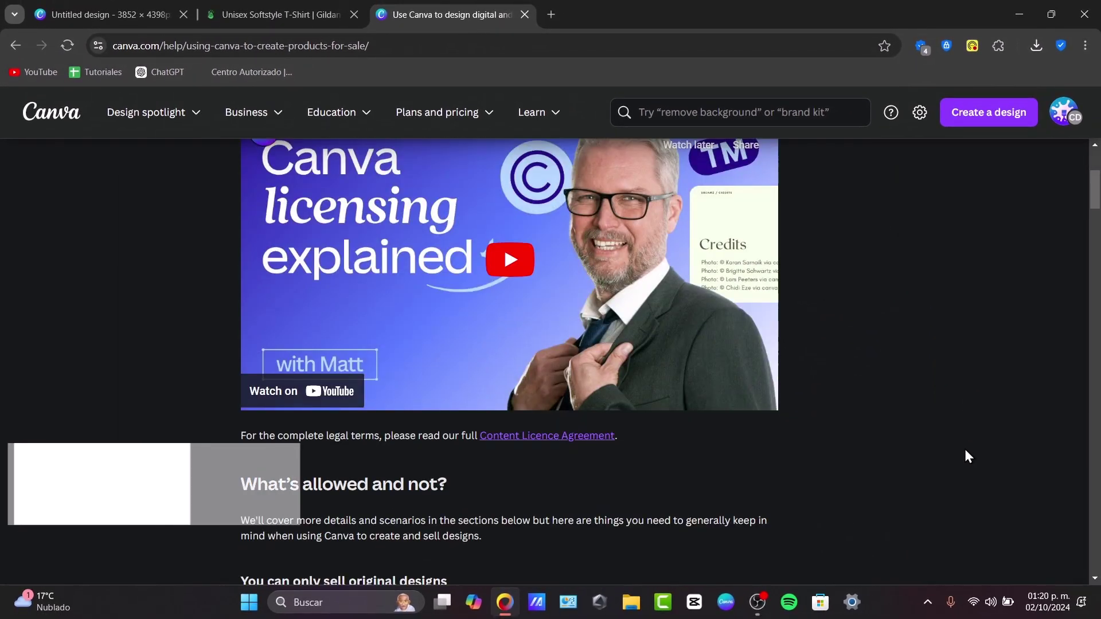
Step: Read Canva's help article on products for sale, covering original designs, standalone use, templates and print-on-demand conditions
scroll(964, 449, "up", 4)
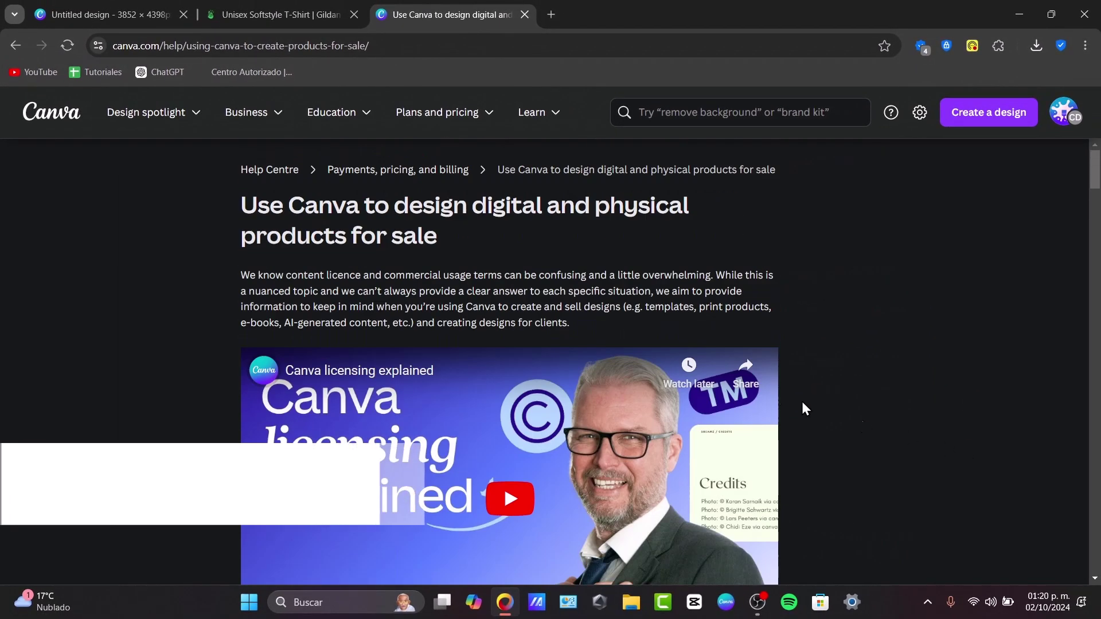
left_click_drag(349, 276, 424, 274)
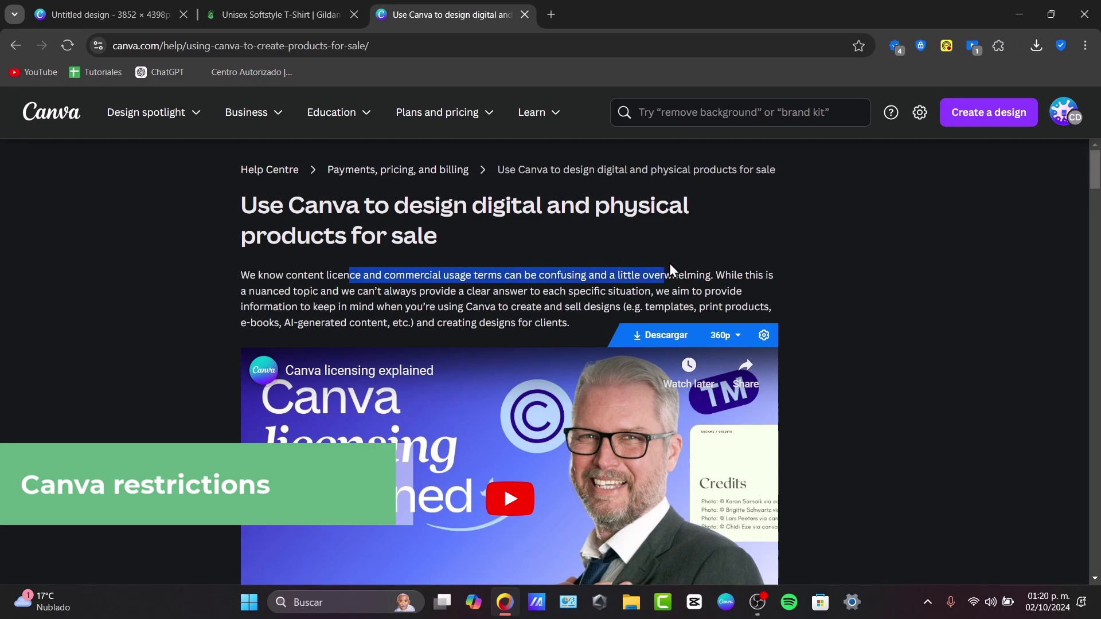
scroll(708, 268, "down", 8)
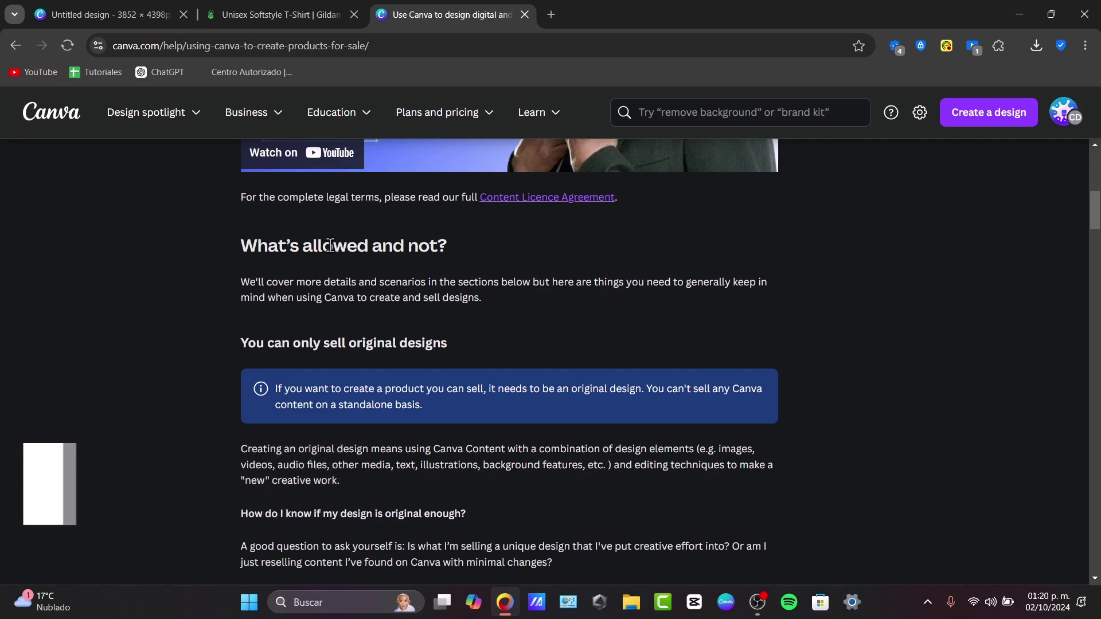
left_click_drag(334, 245, 490, 254)
scroll(477, 288, "down", 4)
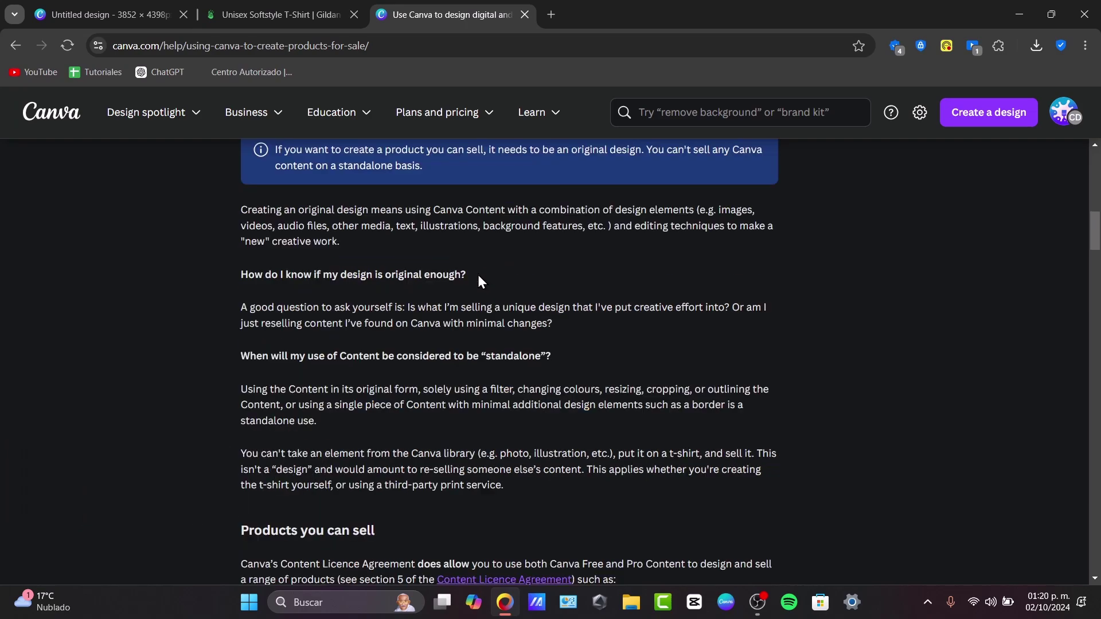
scroll(477, 288, "up", 12)
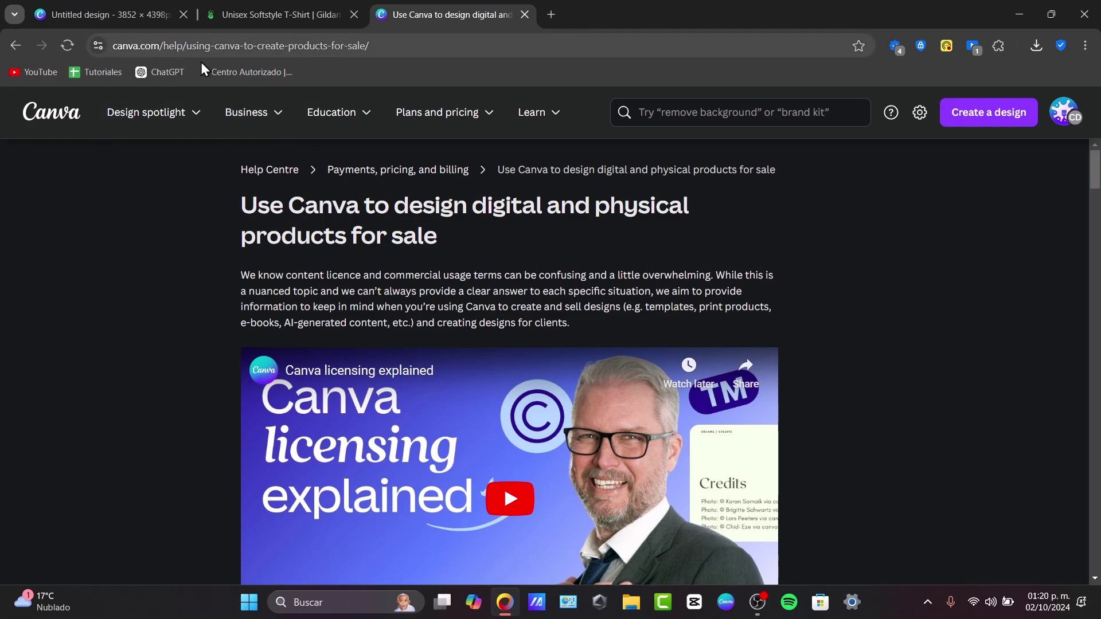
scroll(538, 245, "down", 15)
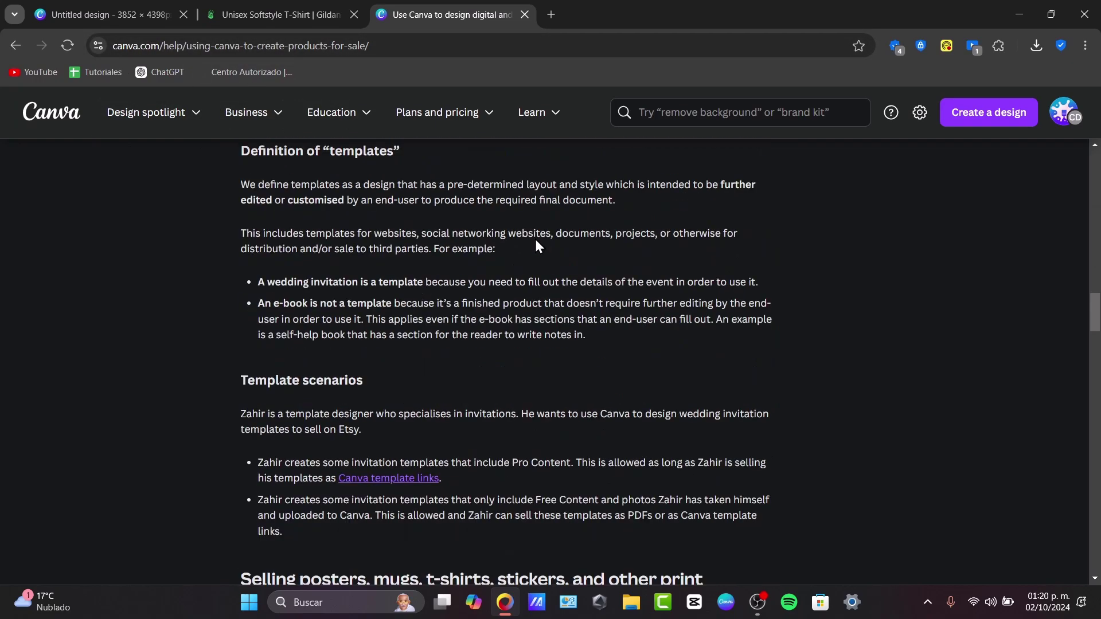
scroll(538, 246, "down", 9)
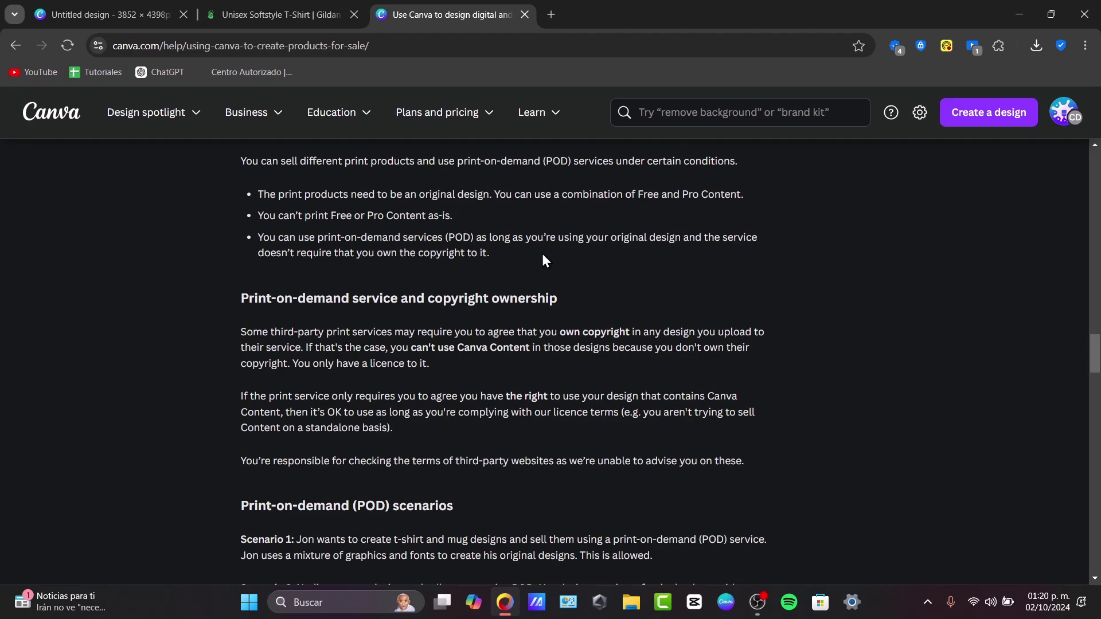
Step: Return to the Canva design, delete the heart graphic from the page and show the text options
left_click(142, 3)
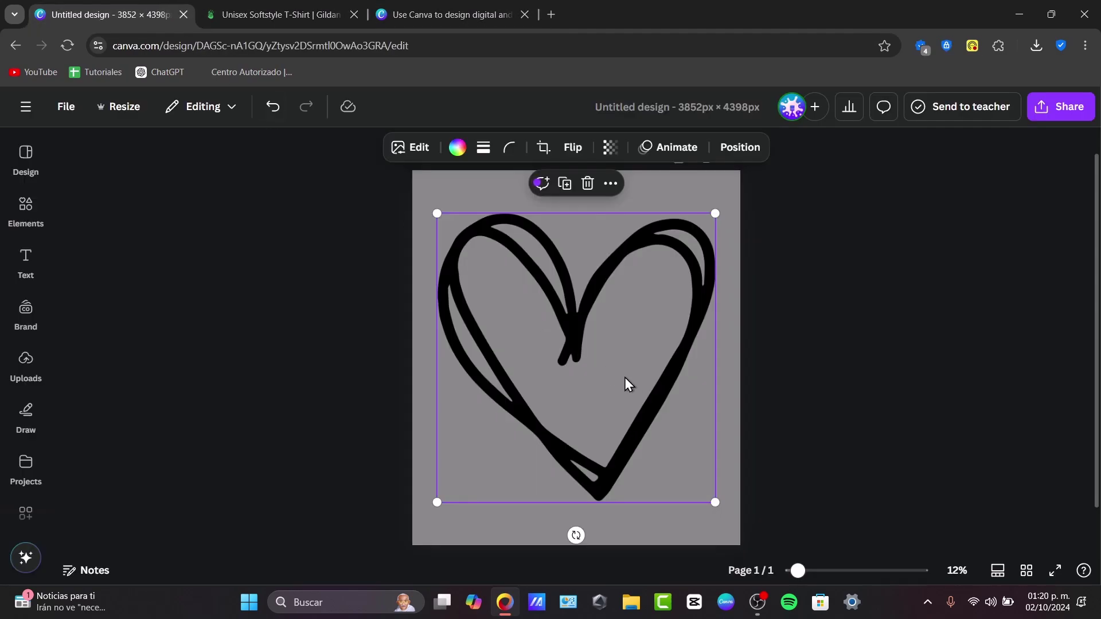
key("Delete")
left_click(32, 229)
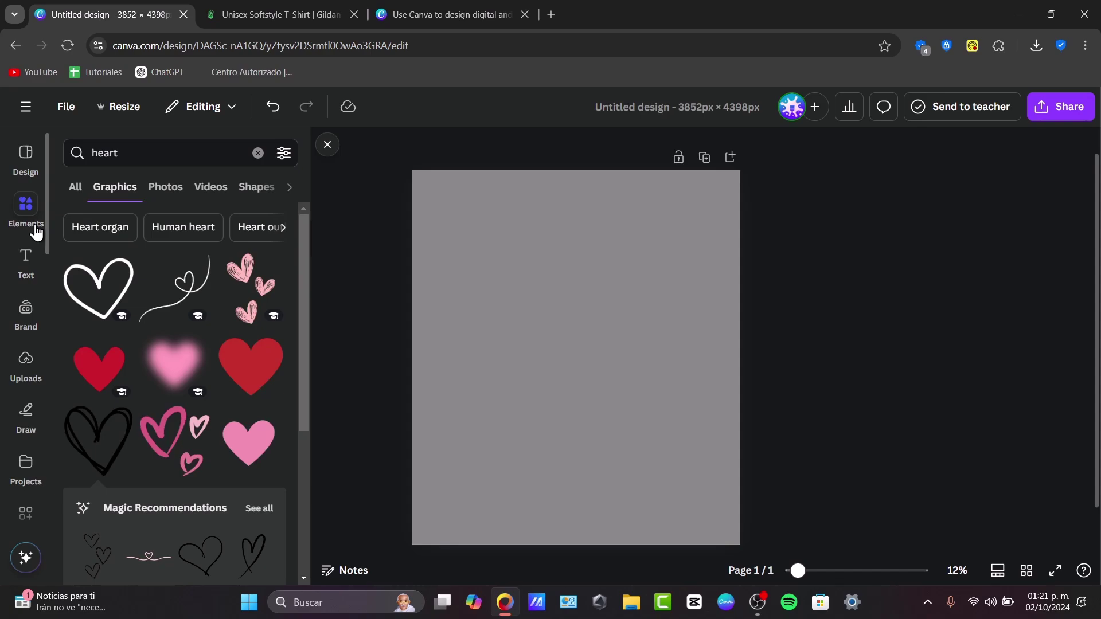
left_click(25, 253)
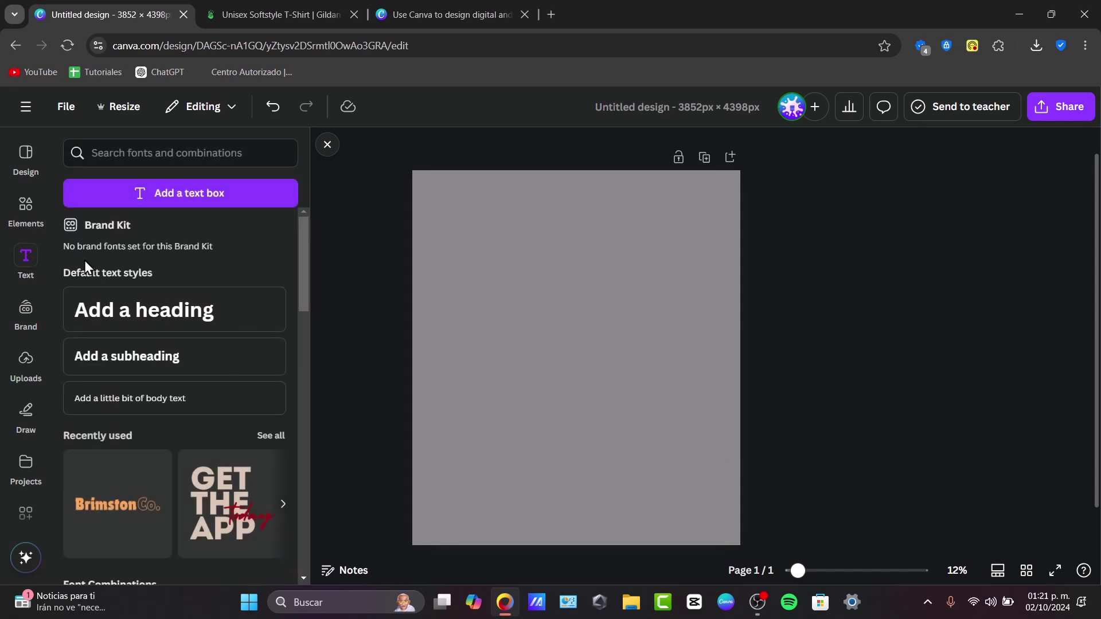
Step: Find Microsoft Copilot through a web search for "copilot" in a new browser tab and sign in to it
left_click(551, 12)
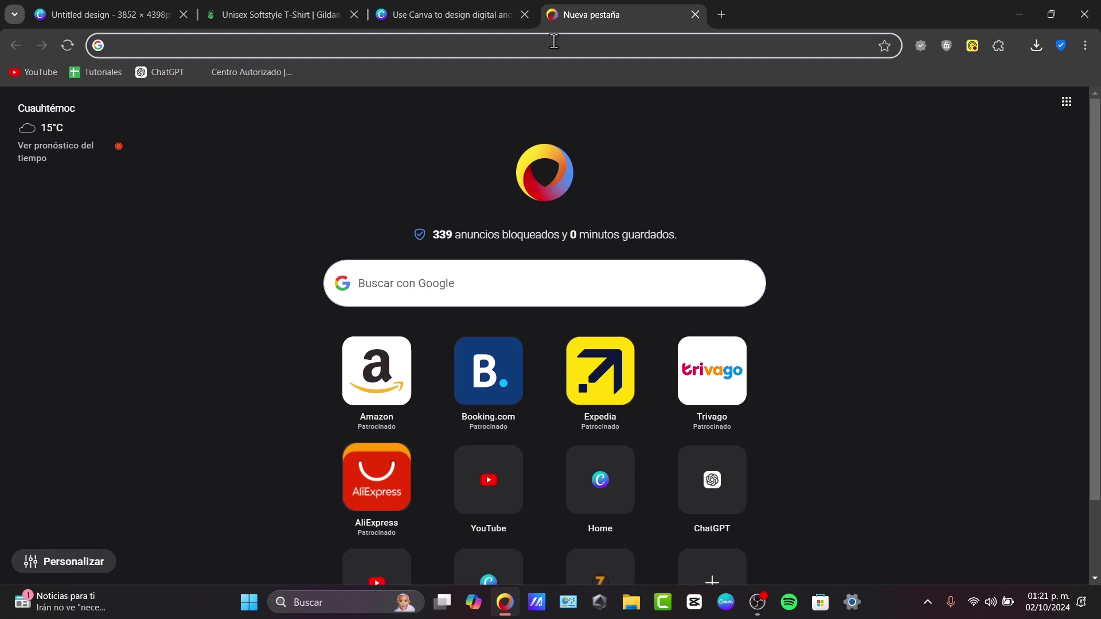
type("copilot")
key("Return")
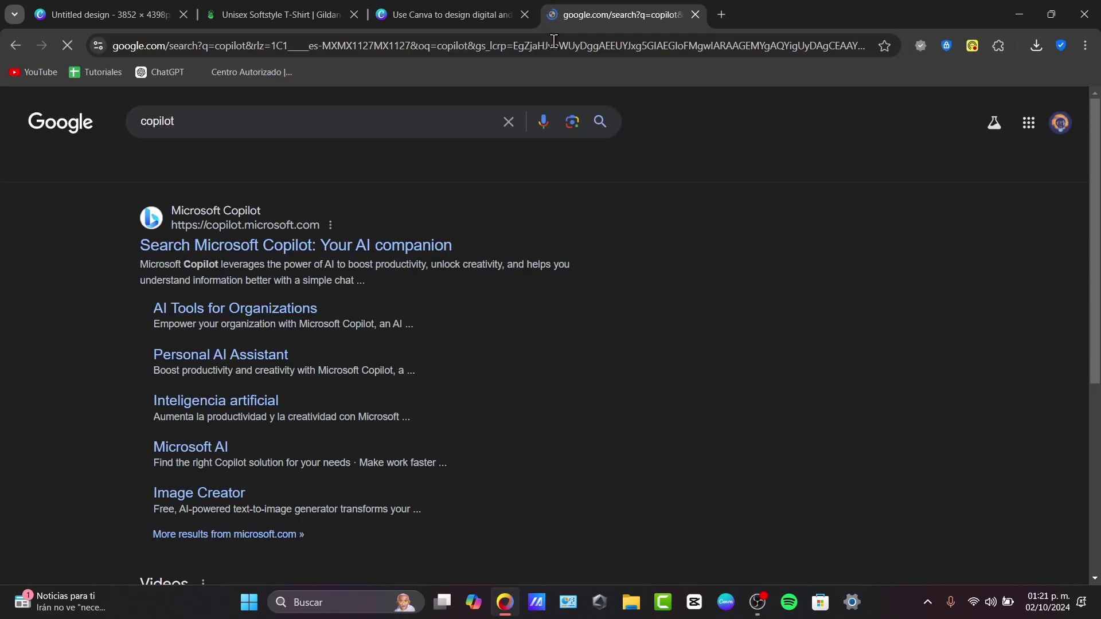
left_click(297, 247)
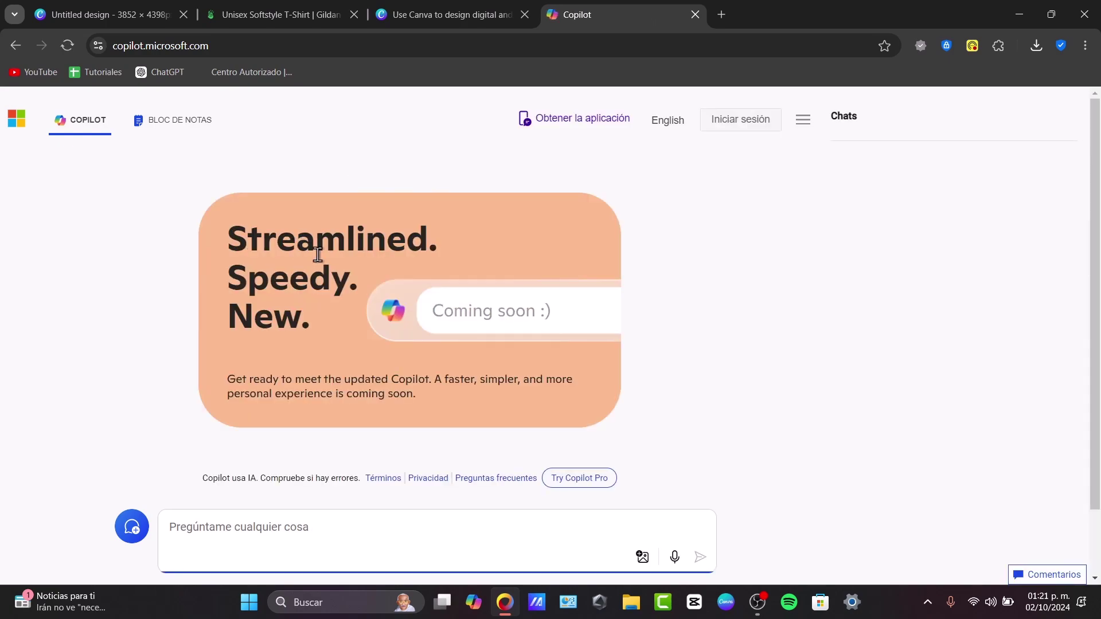
left_click(757, 131)
left_click(706, 197)
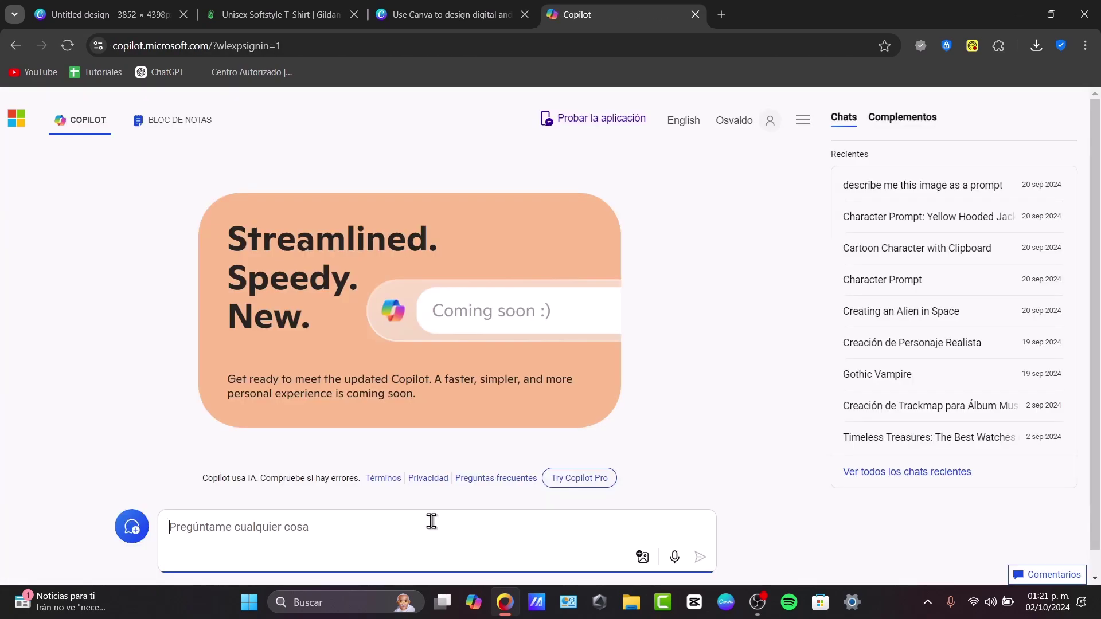
Step: Ask Copilot "give me 5 small quotes i can use for a motivational t shirt design" and review its suggestions
type("give")
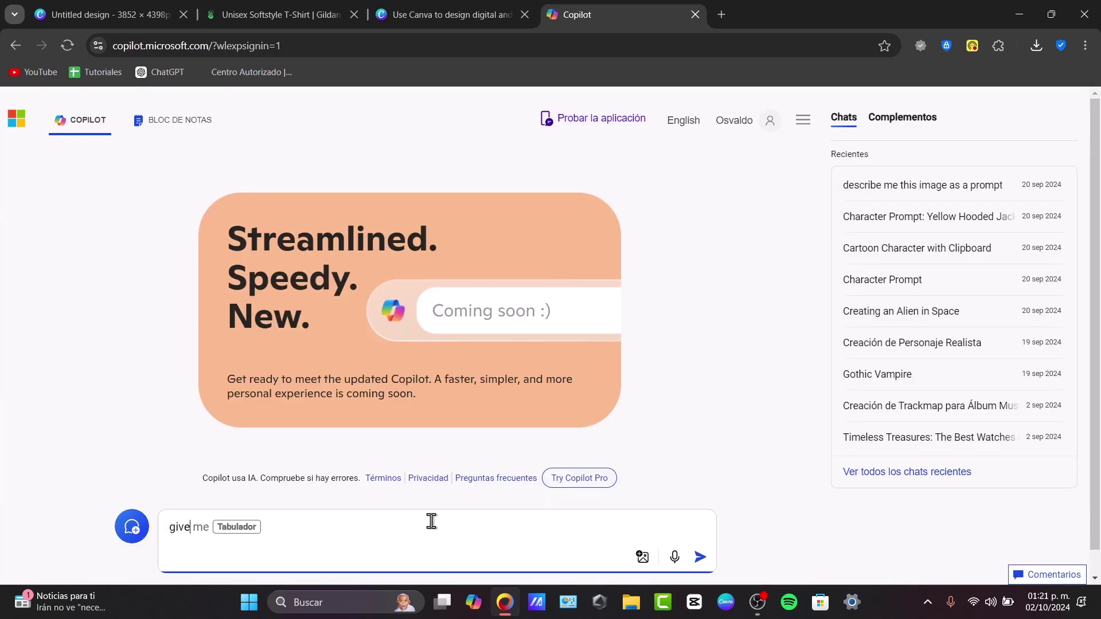
type(" me 5 small quotes i can use for a motivational t-shirt")
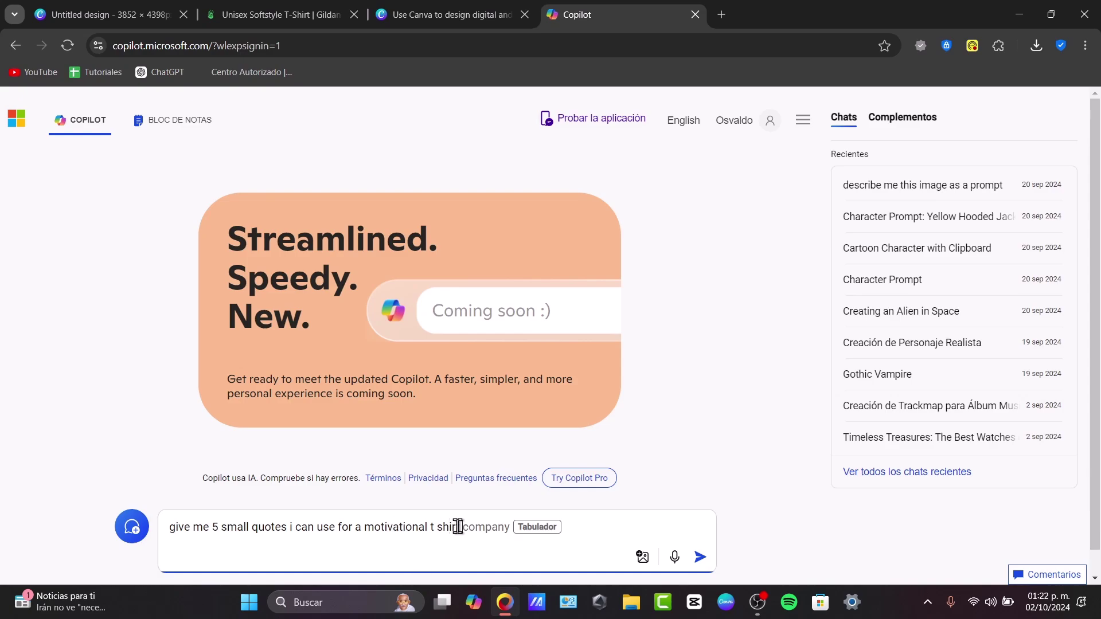
type(" design")
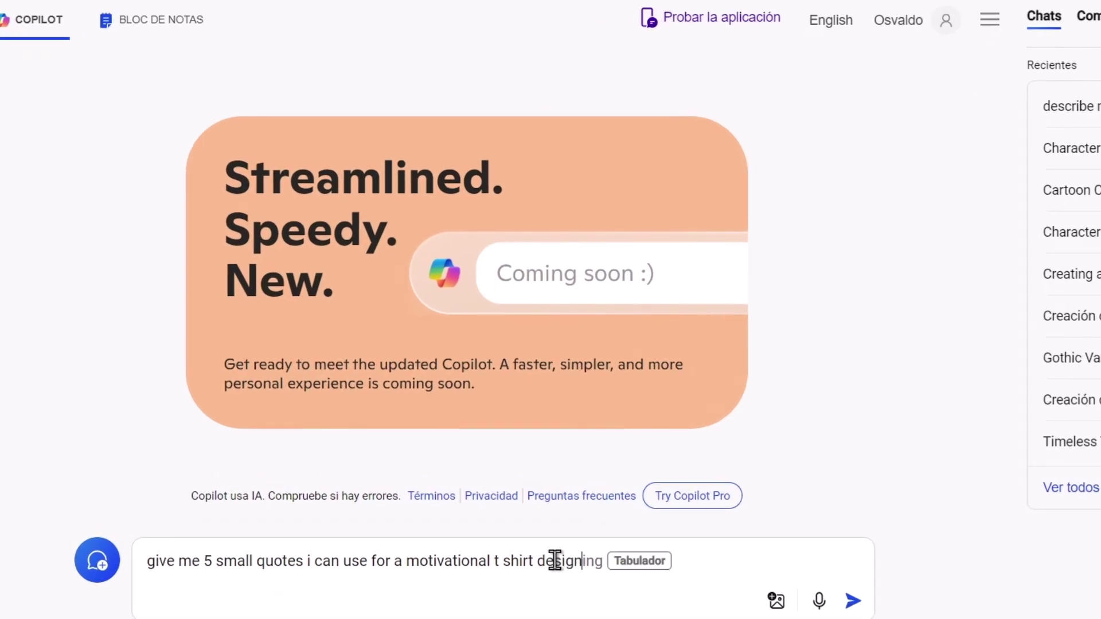
key("Return")
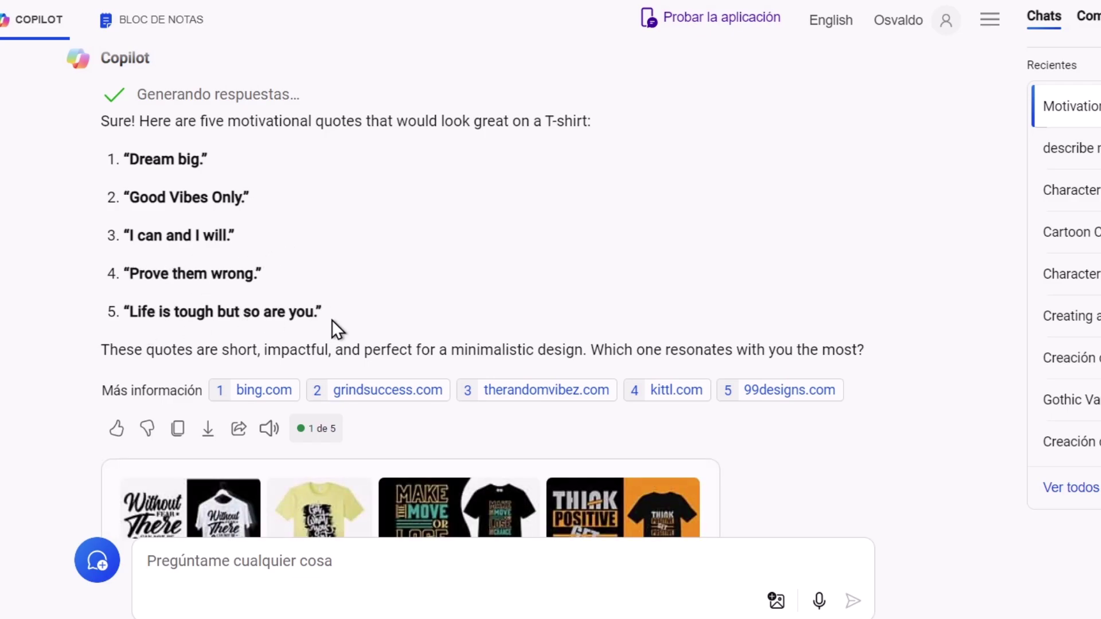
scroll(331, 319, "down", 5)
scroll(331, 319, "up", 5)
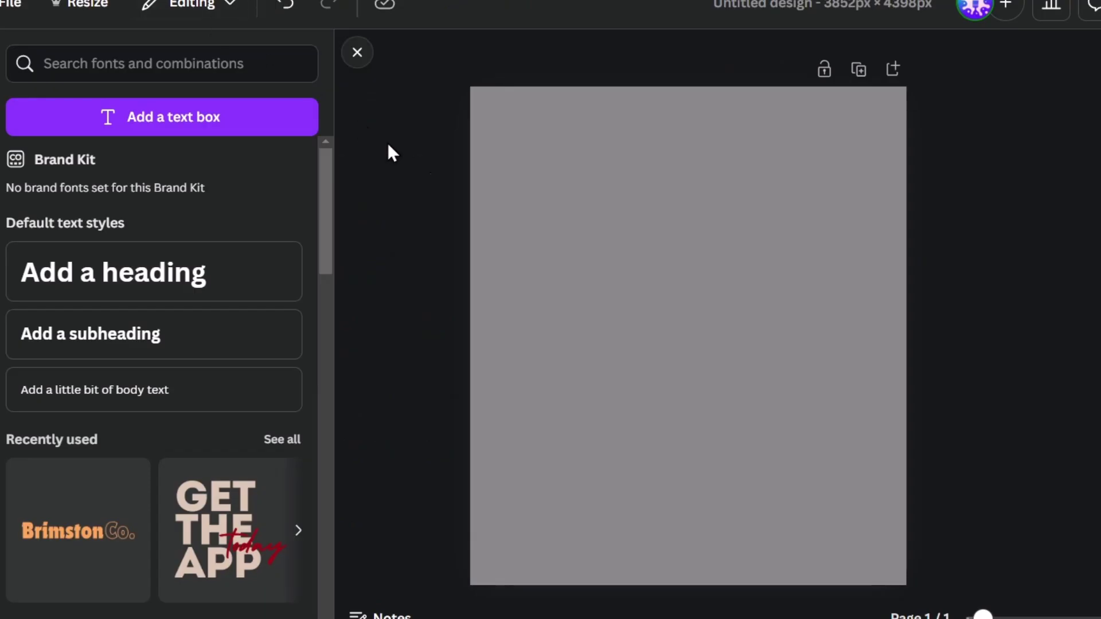
Step: Back in Canva, add a heading reading "I Can" over "I Will", enlarge it to size 894 and centre it on the page
left_click(175, 274)
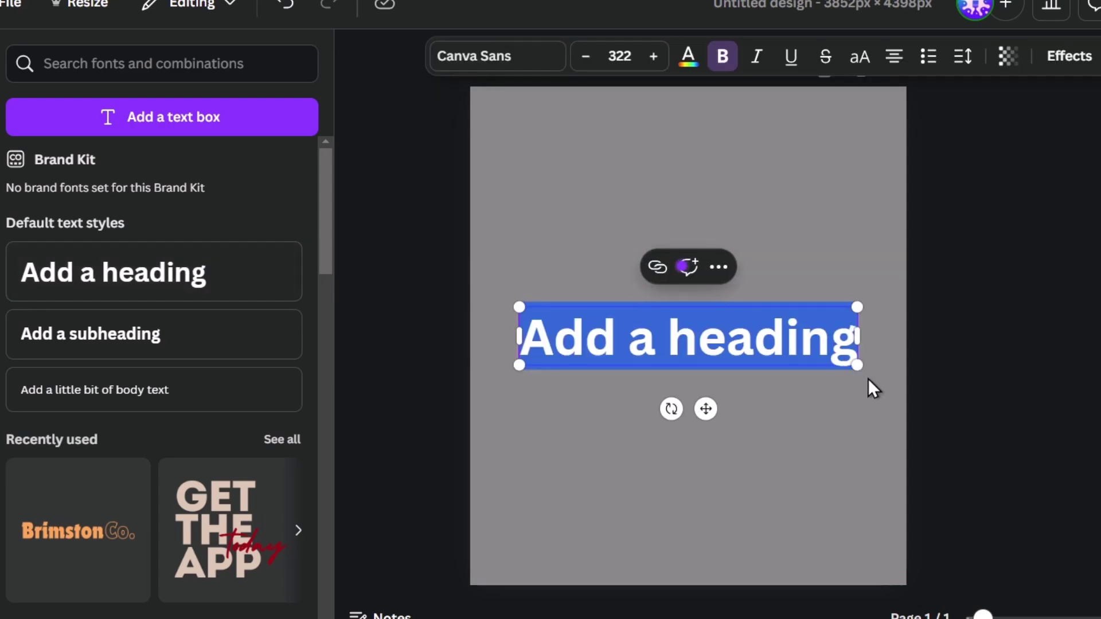
type("I cAN")
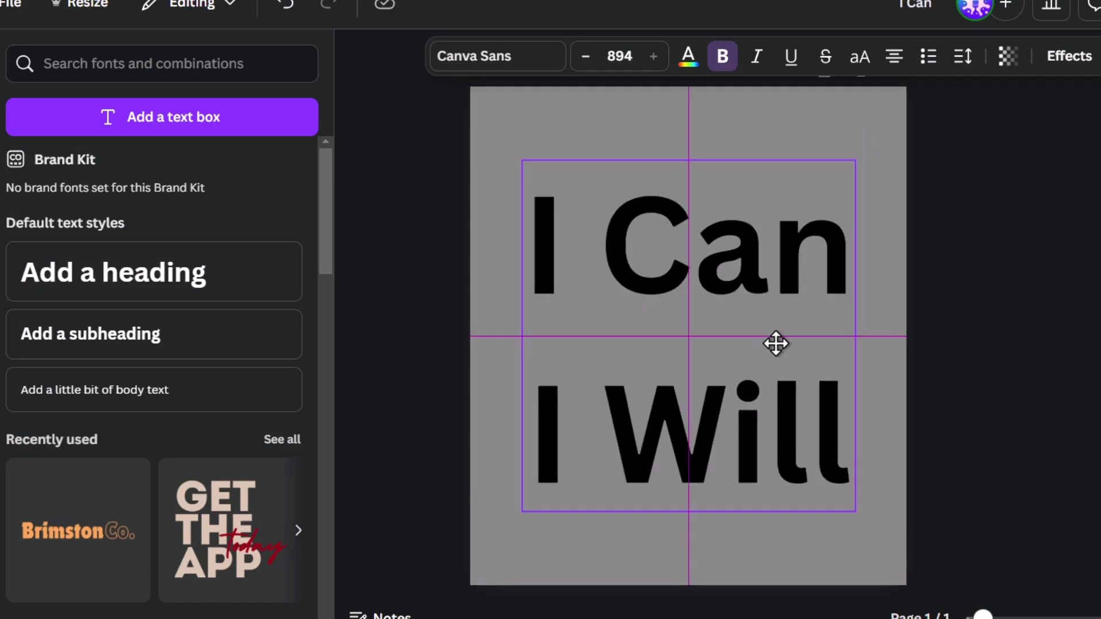
left_click_drag(776, 344, 774, 344)
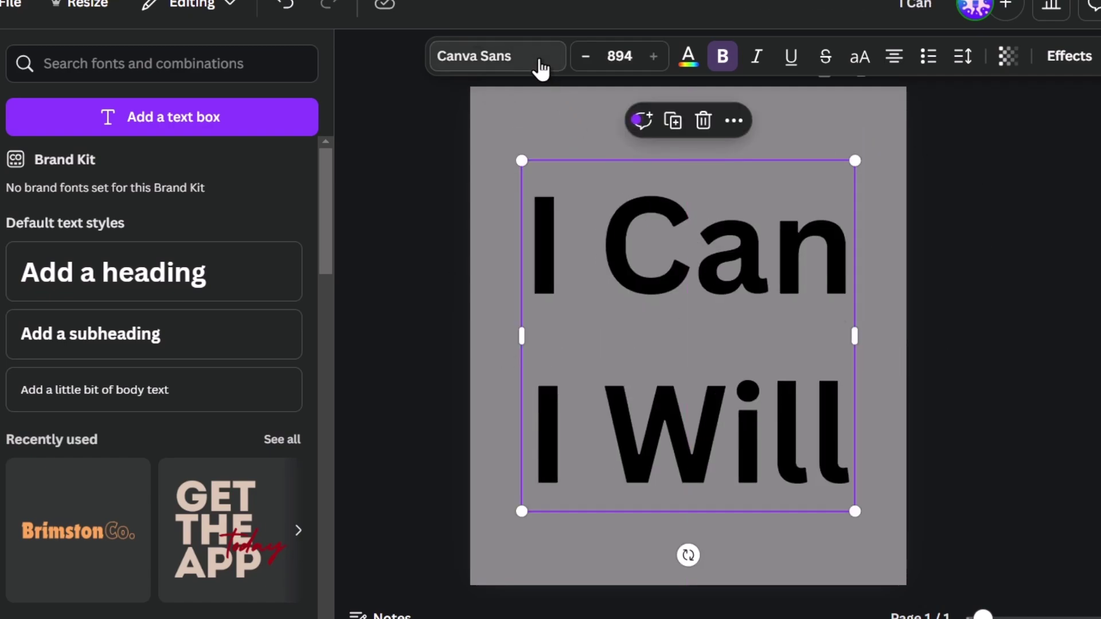
Step: Change the font of the "I Can I Will" text to Campfire and resize the text to size 487
left_click(539, 58)
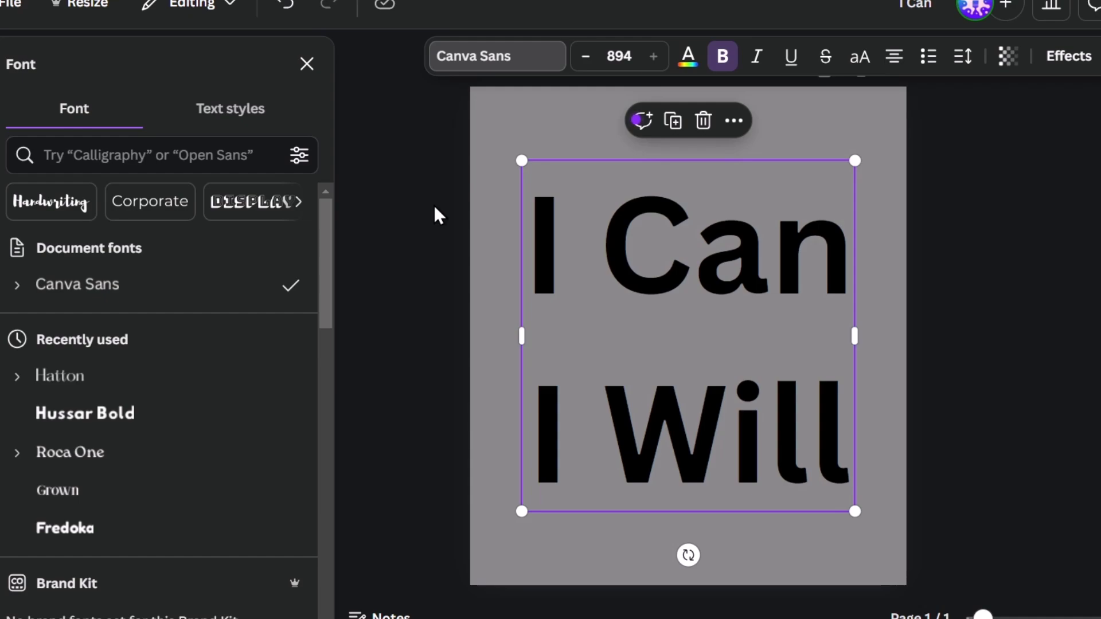
left_click(647, 247)
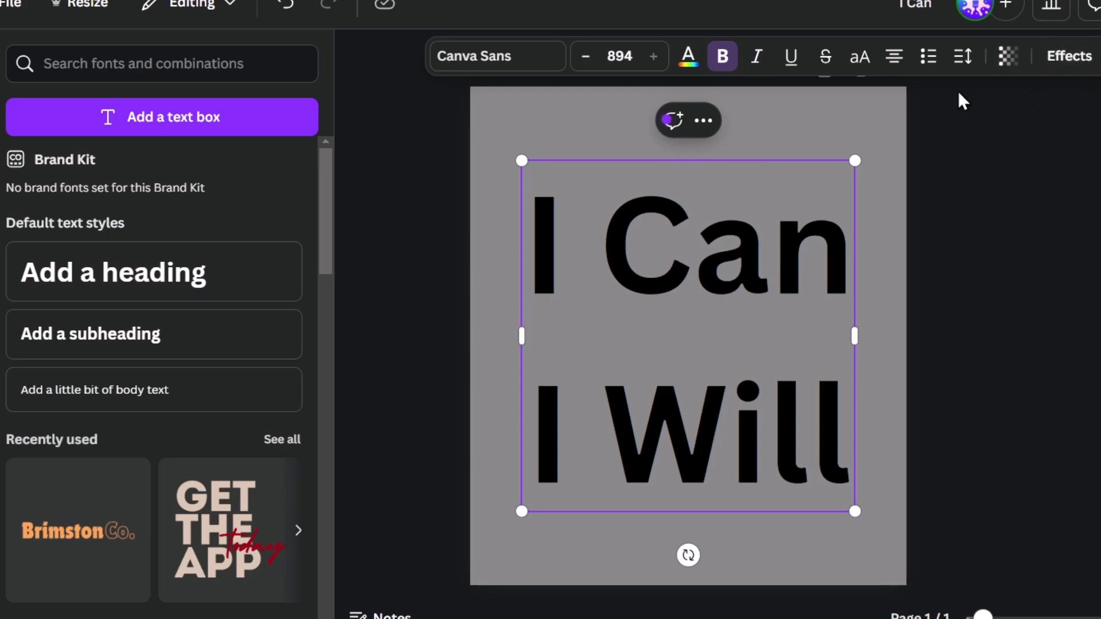
left_click(494, 61)
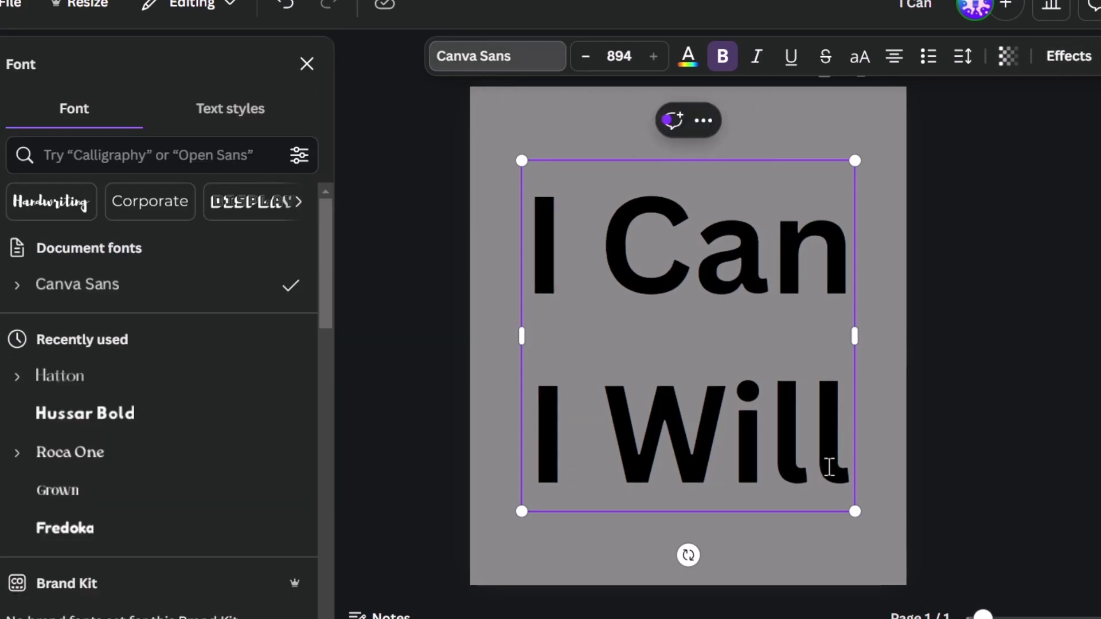
left_click_drag(855, 432, 528, 245)
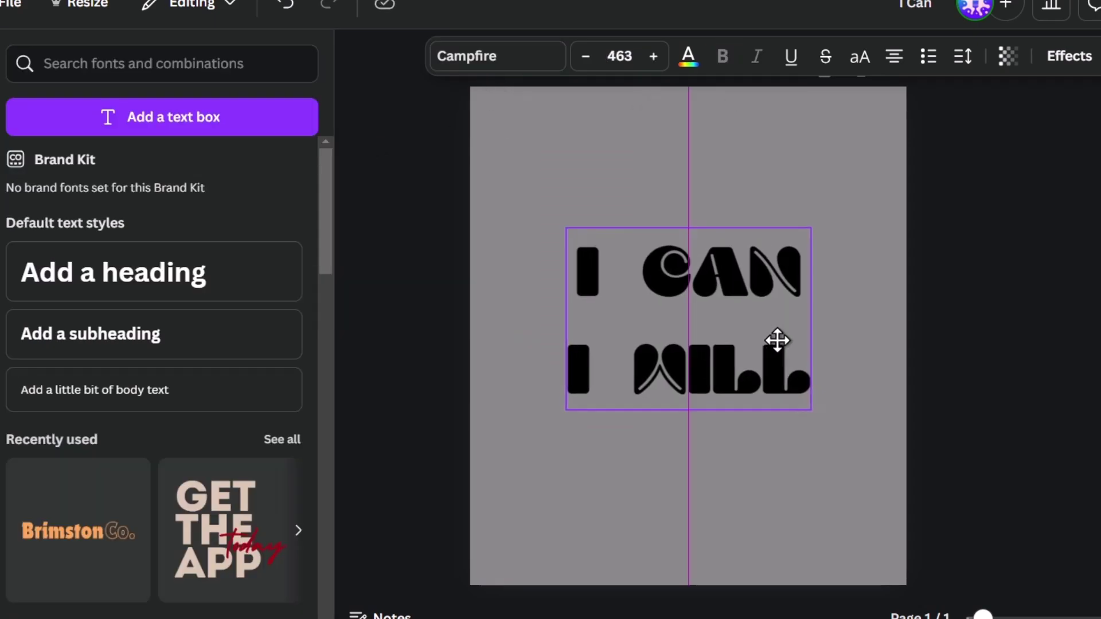
left_click(772, 340)
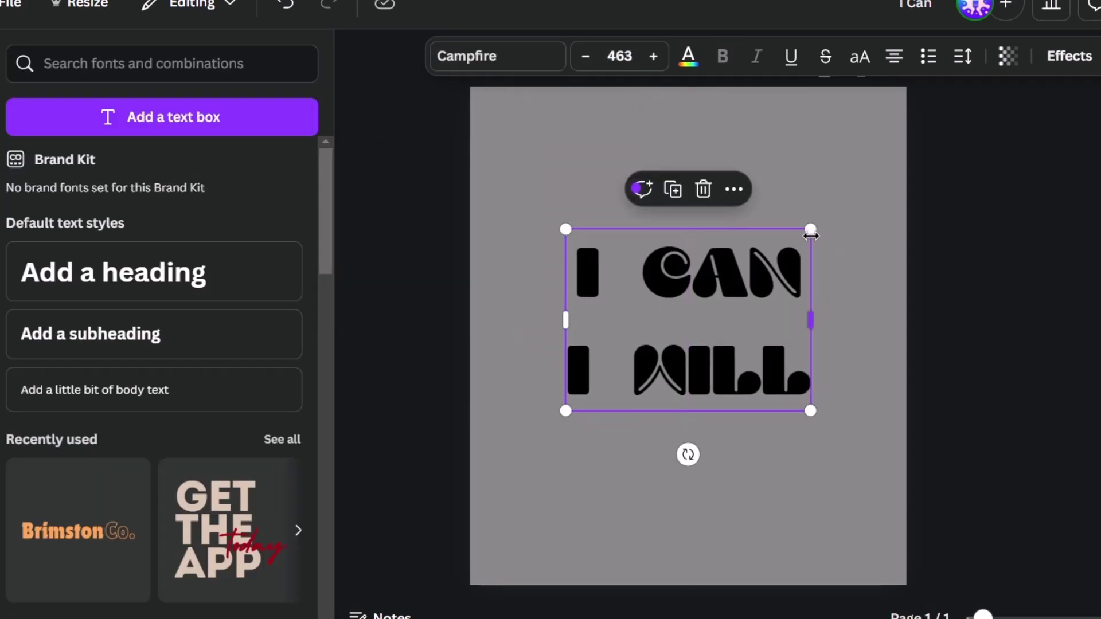
left_click_drag(810, 230, 824, 220)
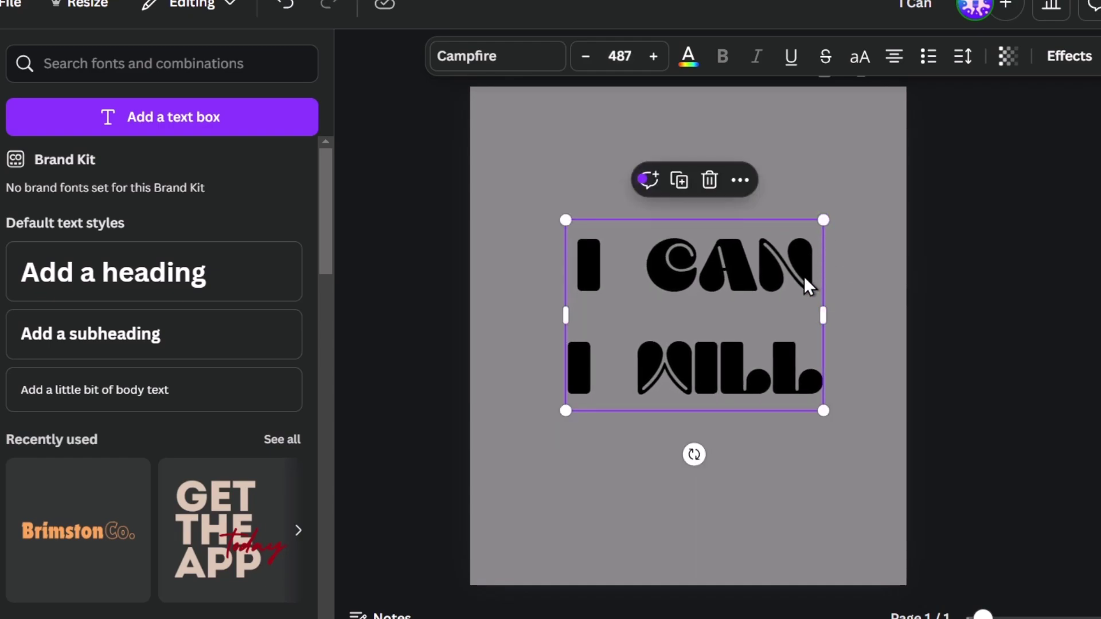
Step: Tighten the line spacing between "I CAN" and "I WILL" and try deleting the space before "WILL"
left_click(963, 58)
left_click_drag(929, 202, 887, 217)
left_click(716, 314)
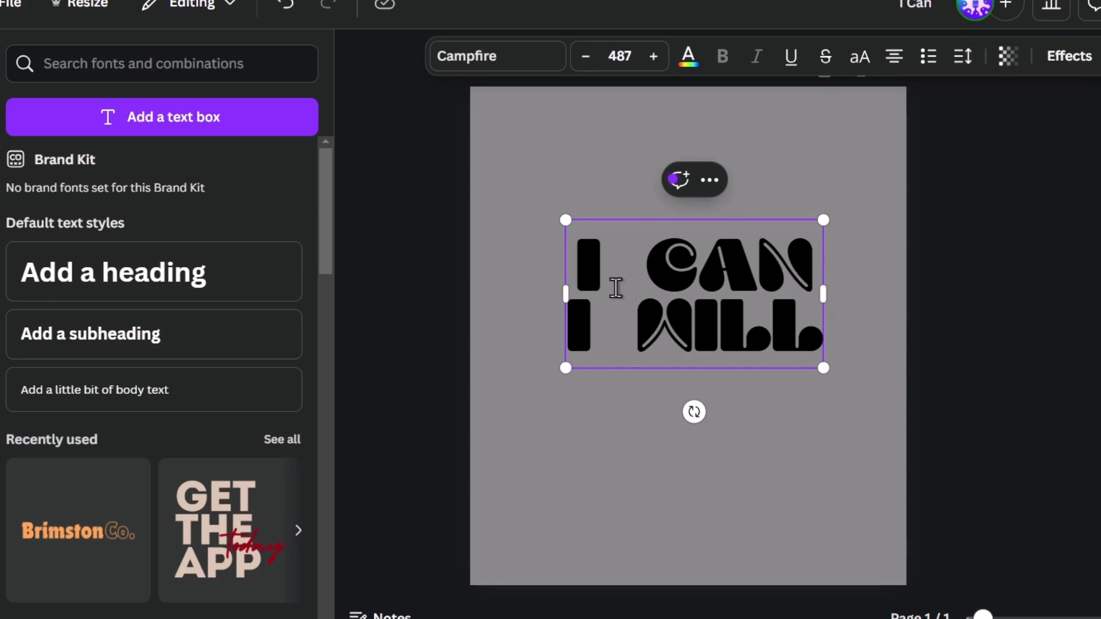
key("BackSpace")
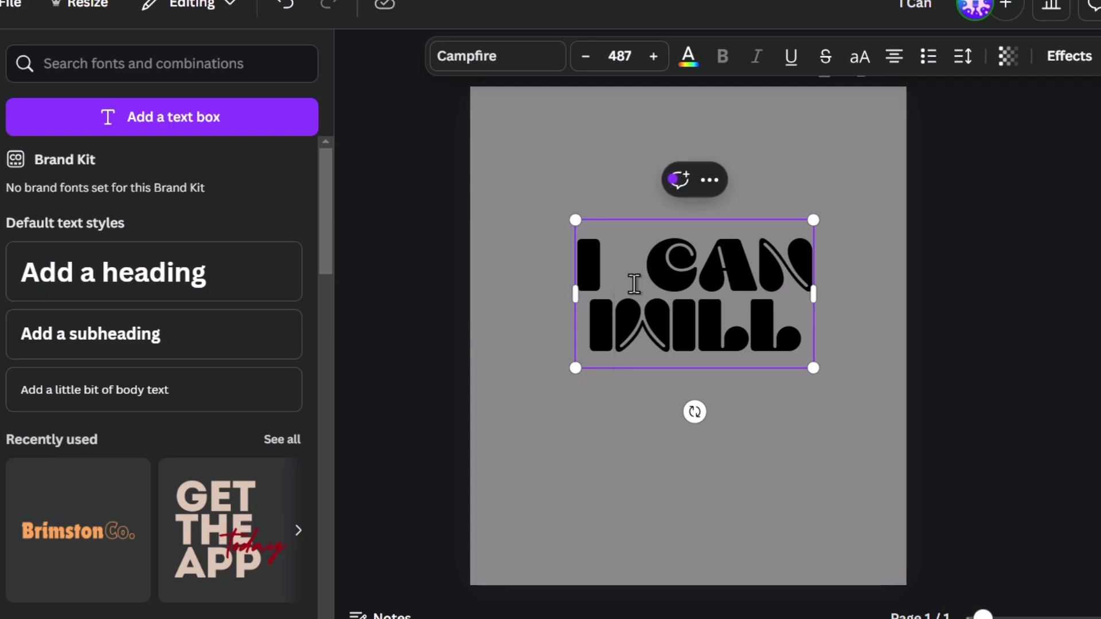
left_click(995, 286)
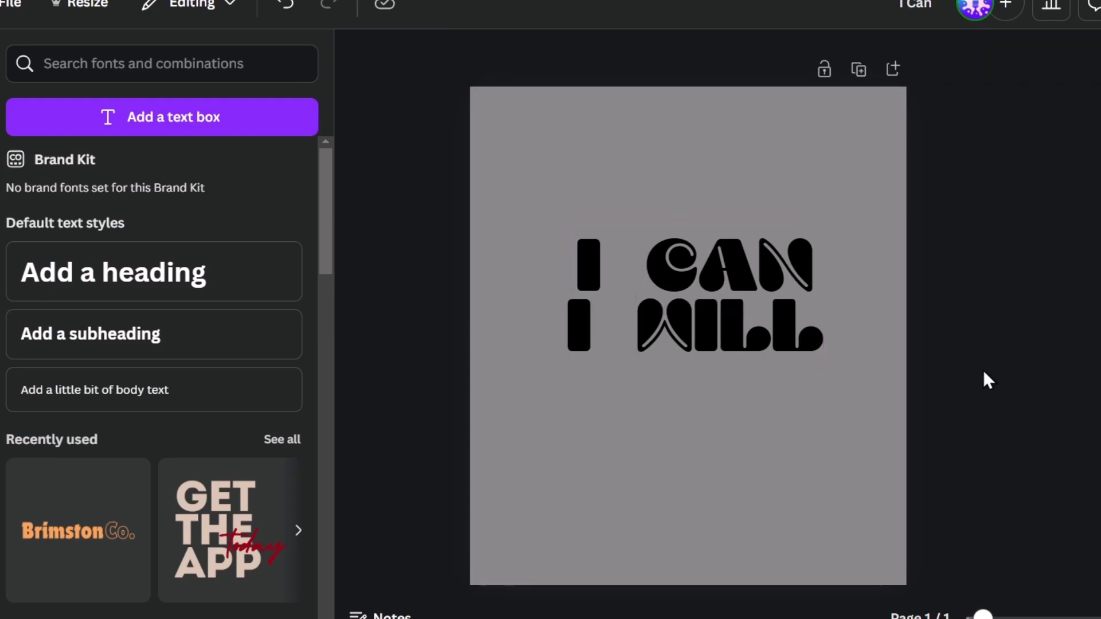
Step: Cut the "I WILL" line out of the text and paste it as a separate text box below "I CAN"
left_click(753, 339)
triple_click(747, 324)
key("ctrl+c")
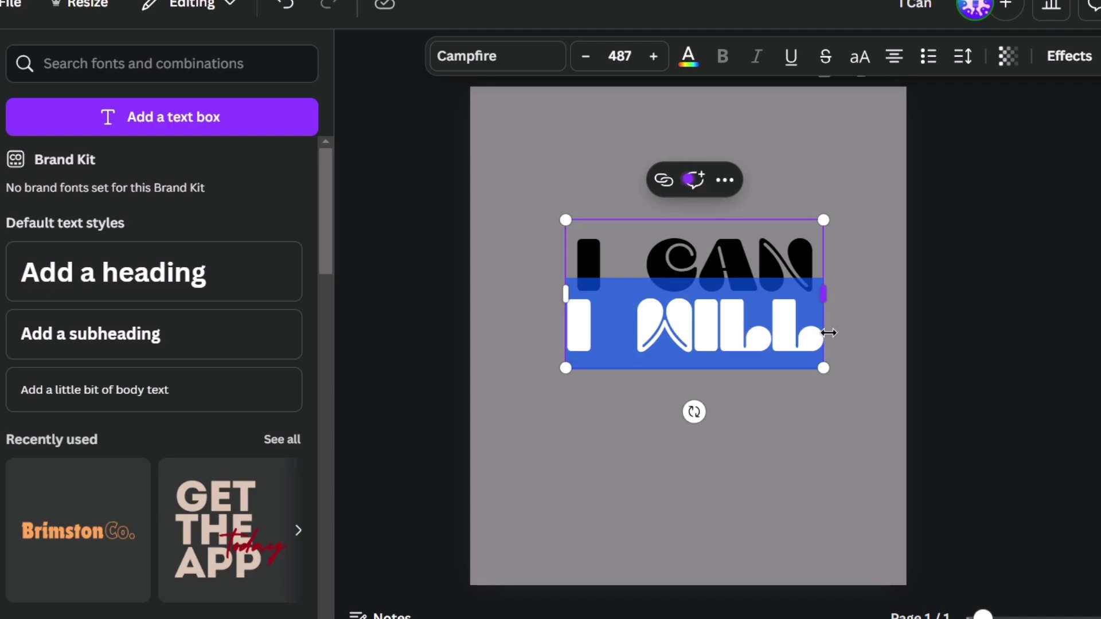
key("BackSpace")
key("BackSpace")
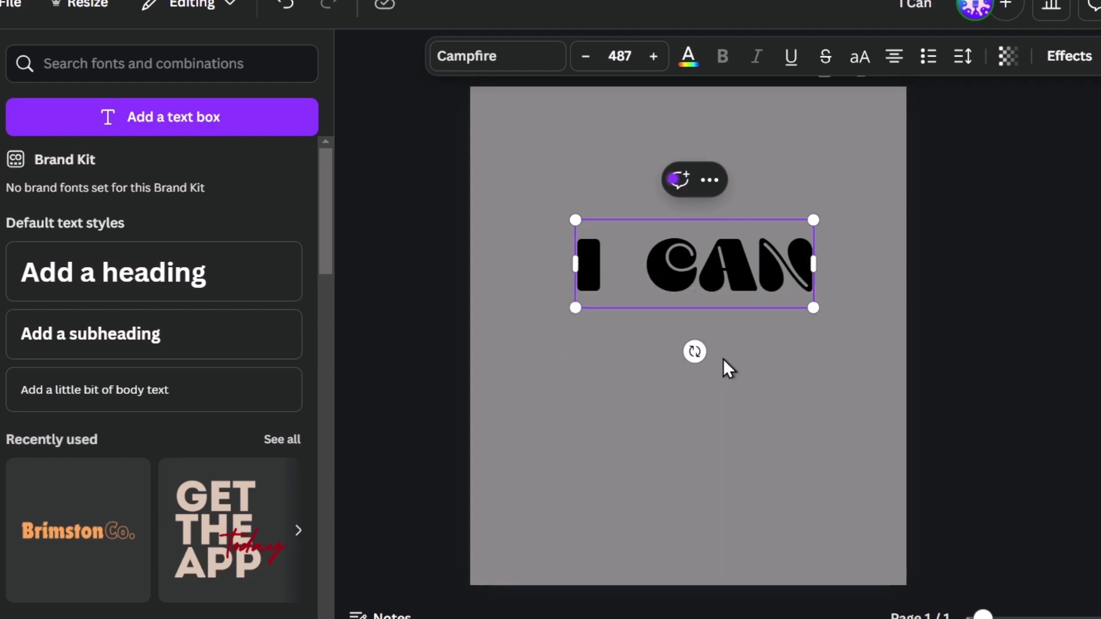
left_click(785, 439)
key("ctrl+v")
key("Escape")
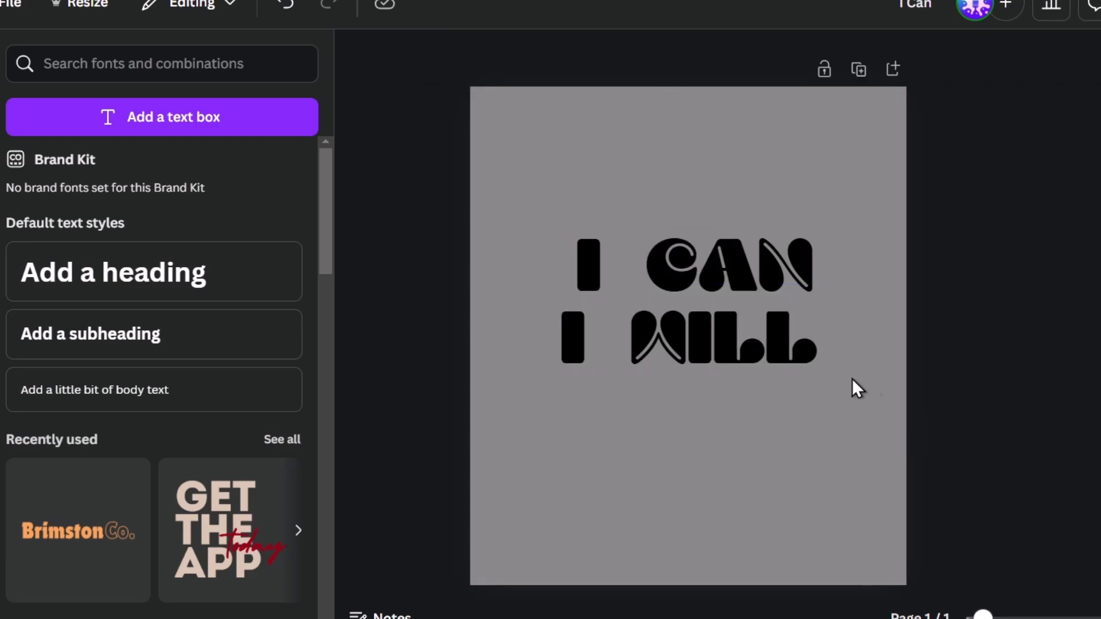
Step: Align "I WILL" closely beneath "I CAN" at their first letters, enlarge both to nearly the page width and centre them on the page
left_click_drag(745, 355, 760, 337)
left_click(1010, 369)
left_click_drag(1010, 367, 637, 222)
left_click_drag(834, 220, 782, 297)
left_click(905, 299)
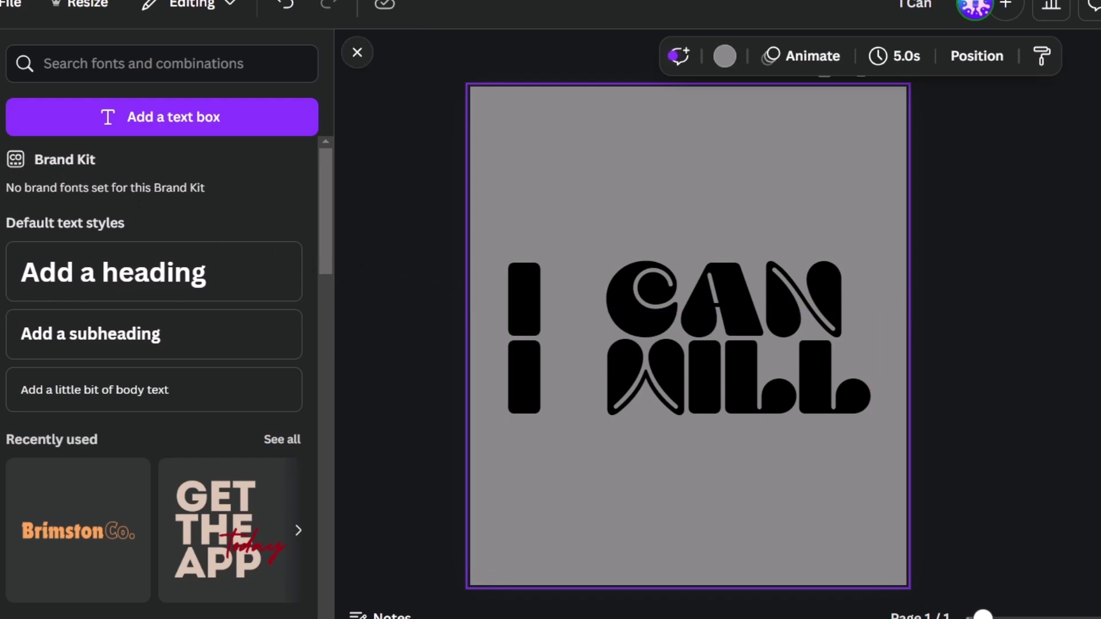
Step: Search the graphics for "gym" and add the black flexed-arm illustration to the page
left_click(0, 131)
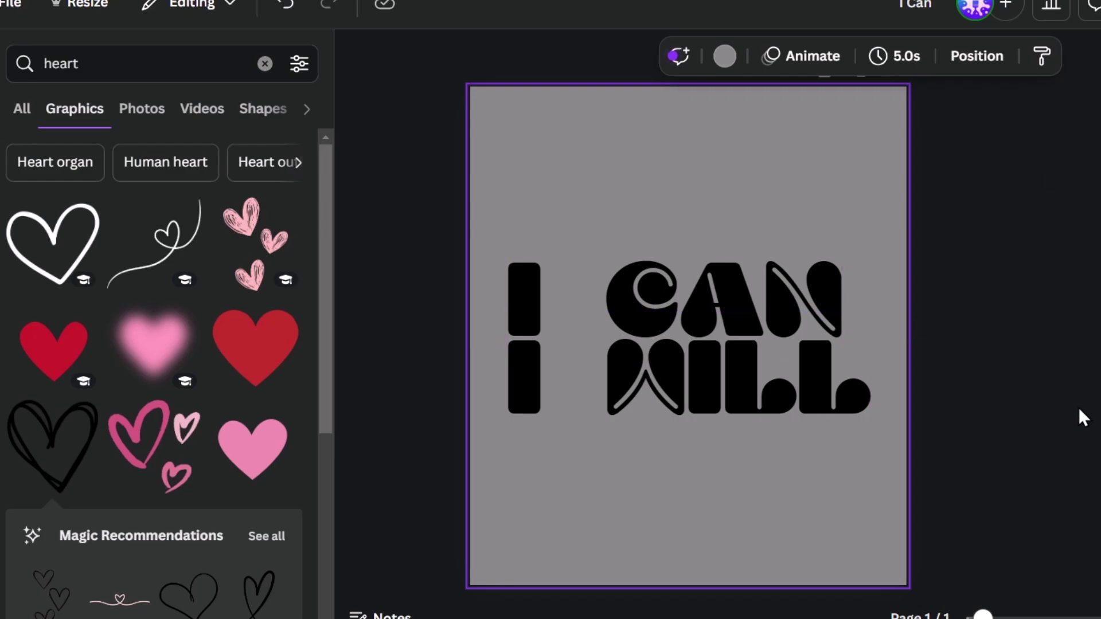
double_click(73, 53)
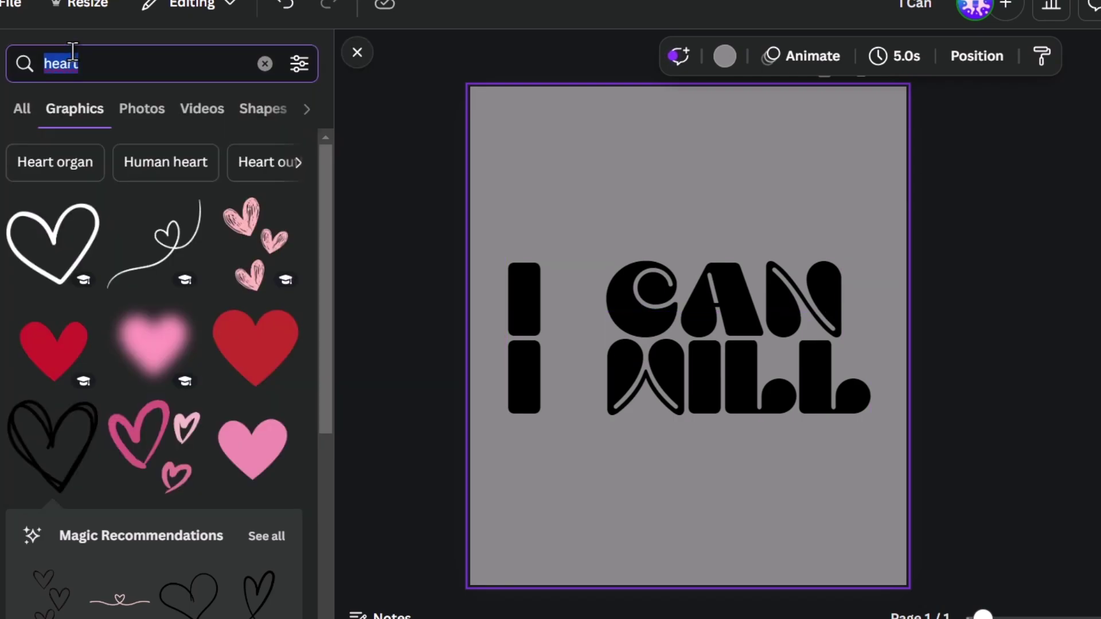
type("gym")
key("Return")
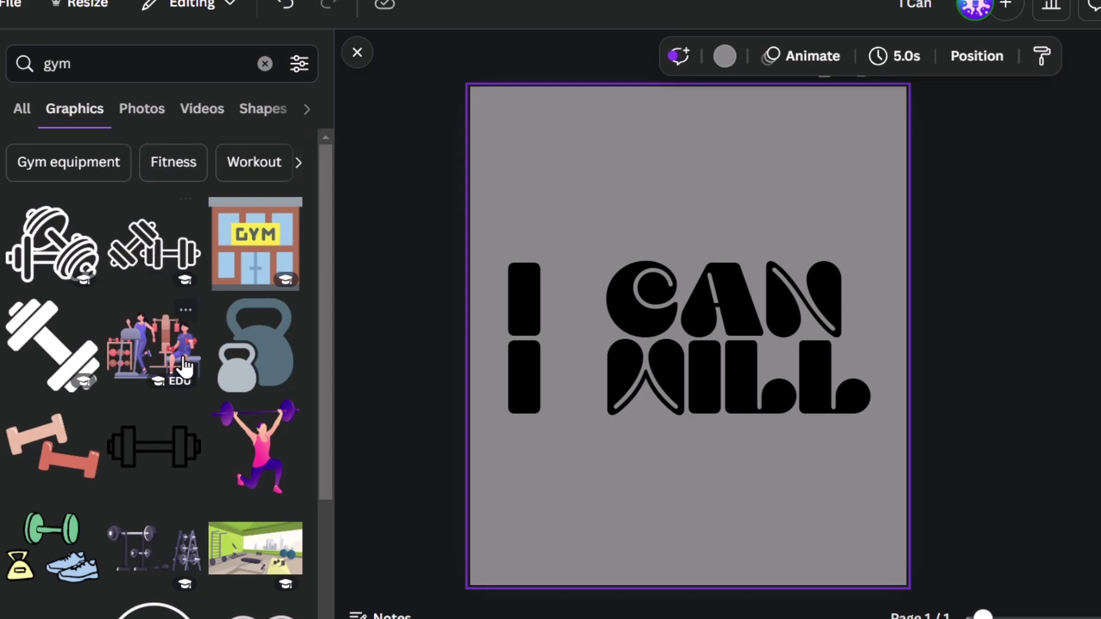
scroll(233, 430, "down", 3)
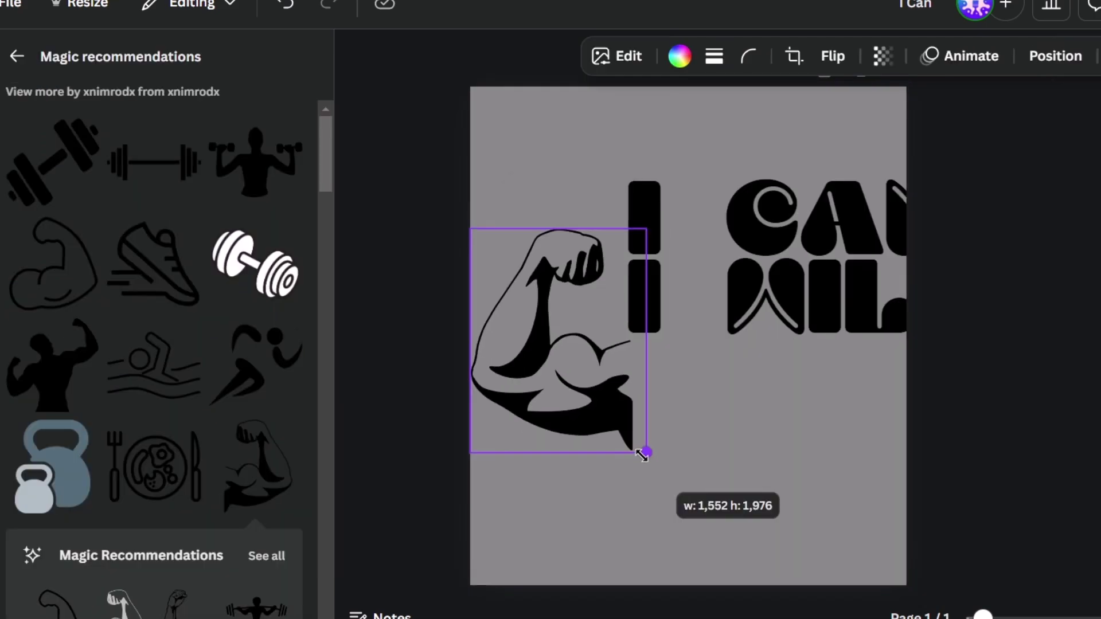
Step: Shrink the arm graphic, then reduce both text lines to size 490 and place them beside the arm's lower part
left_click_drag(644, 450, 612, 409)
left_click_drag(1090, 418, 622, 150)
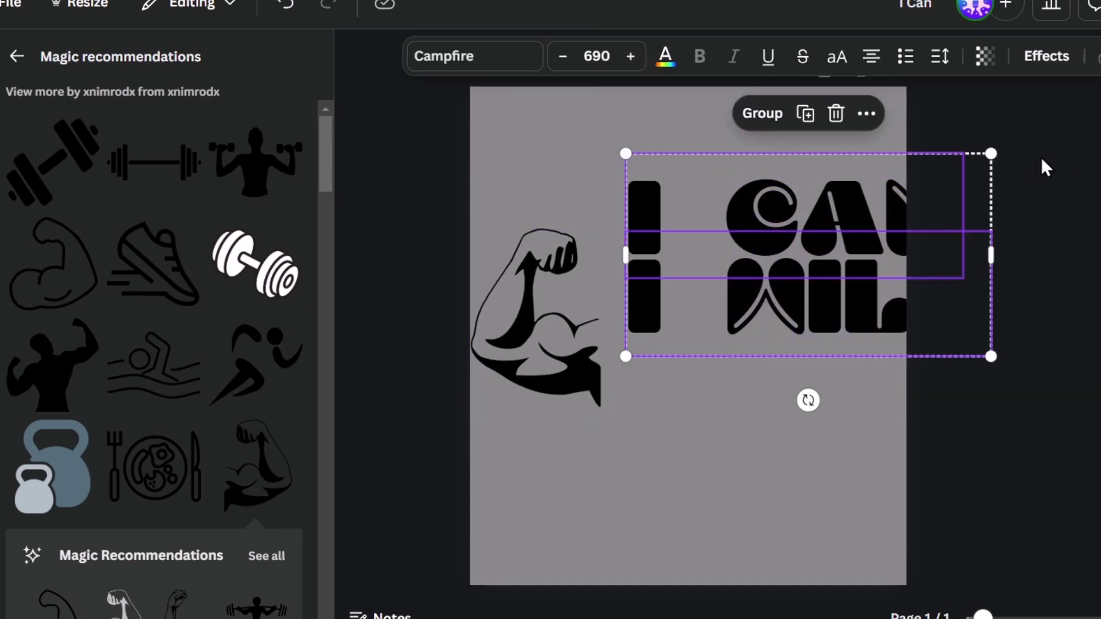
left_click_drag(992, 150, 889, 216)
left_click_drag(843, 266, 826, 322)
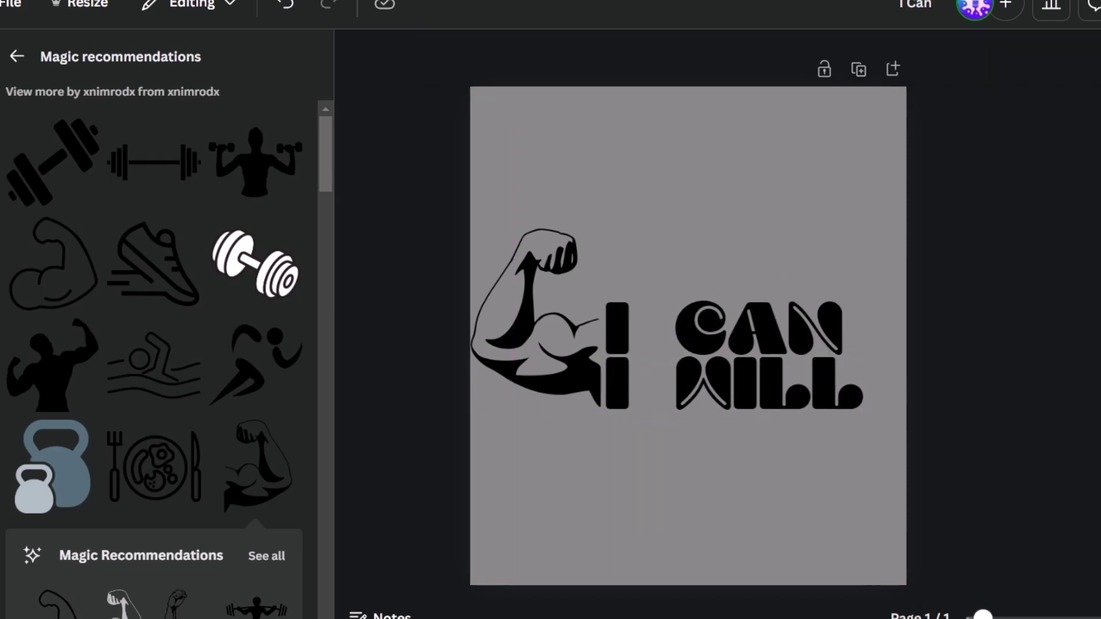
Step: Enlarge the arm and both text lines together to span the full page width, bringing the text to size 544
left_click_drag(1018, 409, 707, 218)
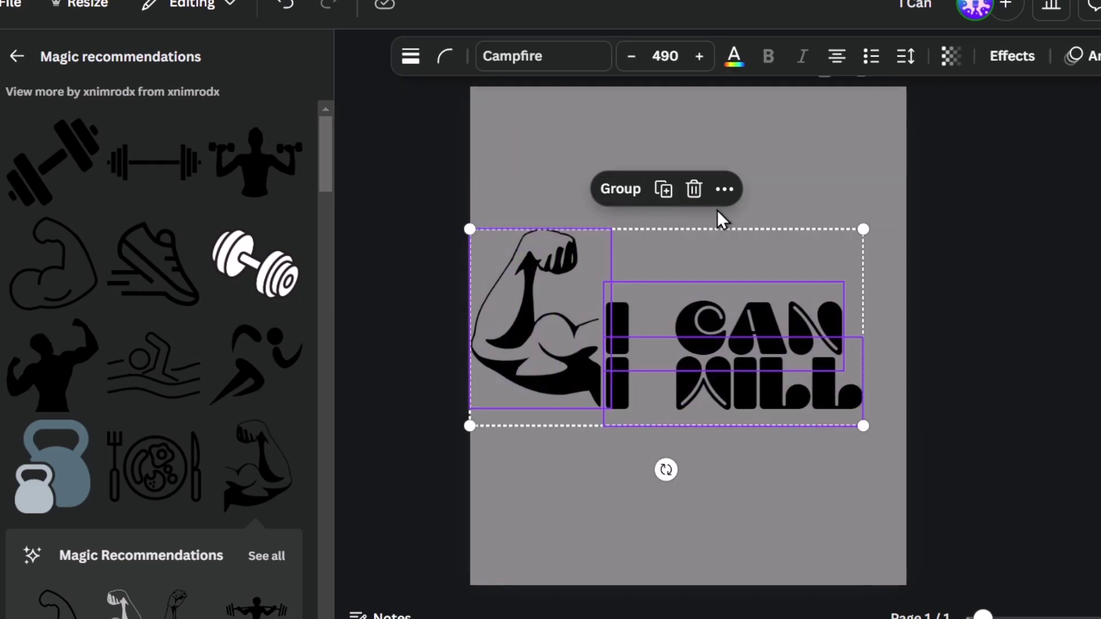
left_click_drag(865, 227, 869, 248)
left_click(1006, 223)
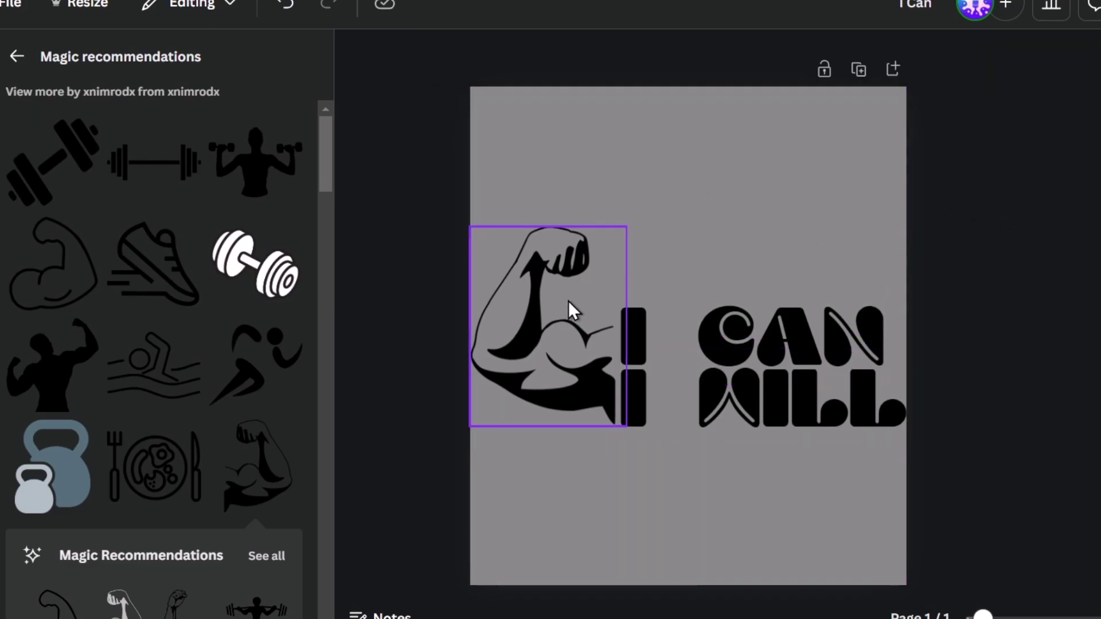
left_click_drag(1054, 427, 671, 304)
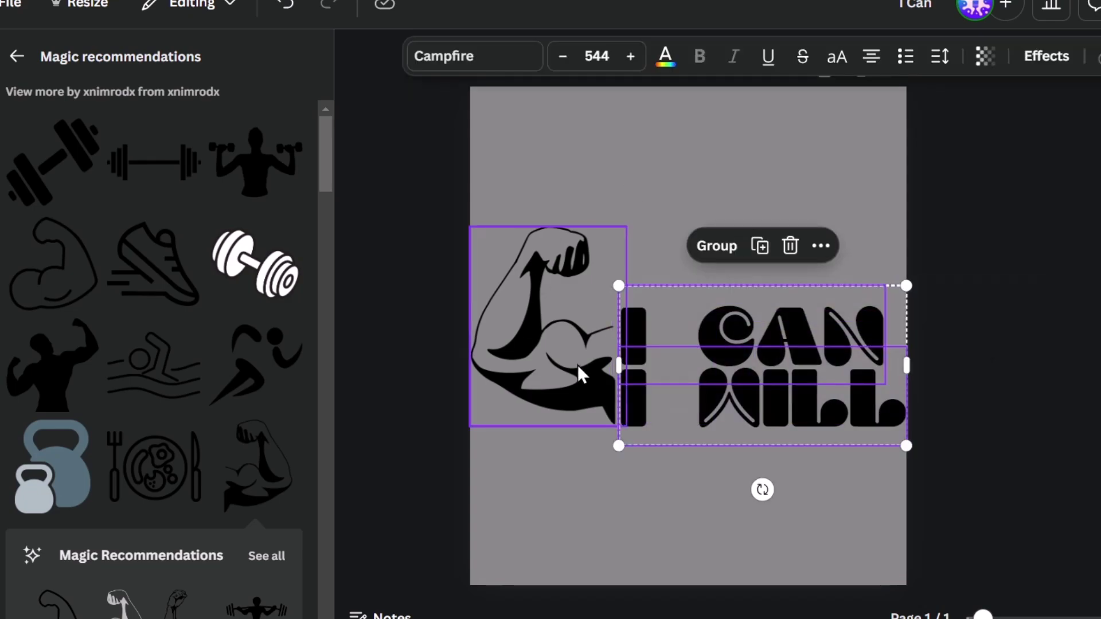
left_click(480, 263)
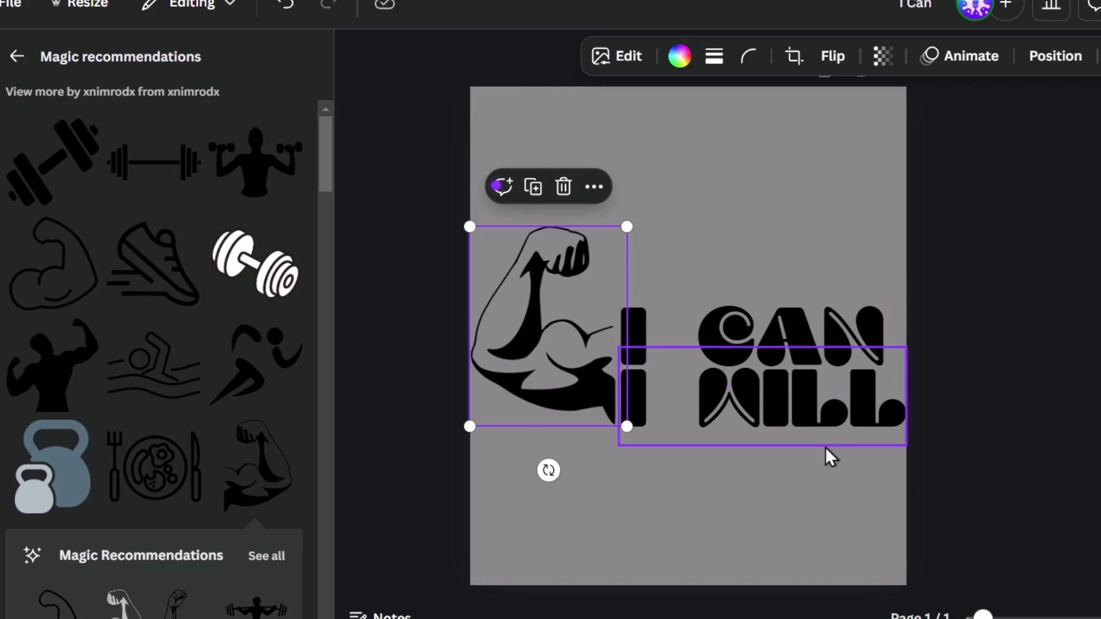
left_click(828, 490)
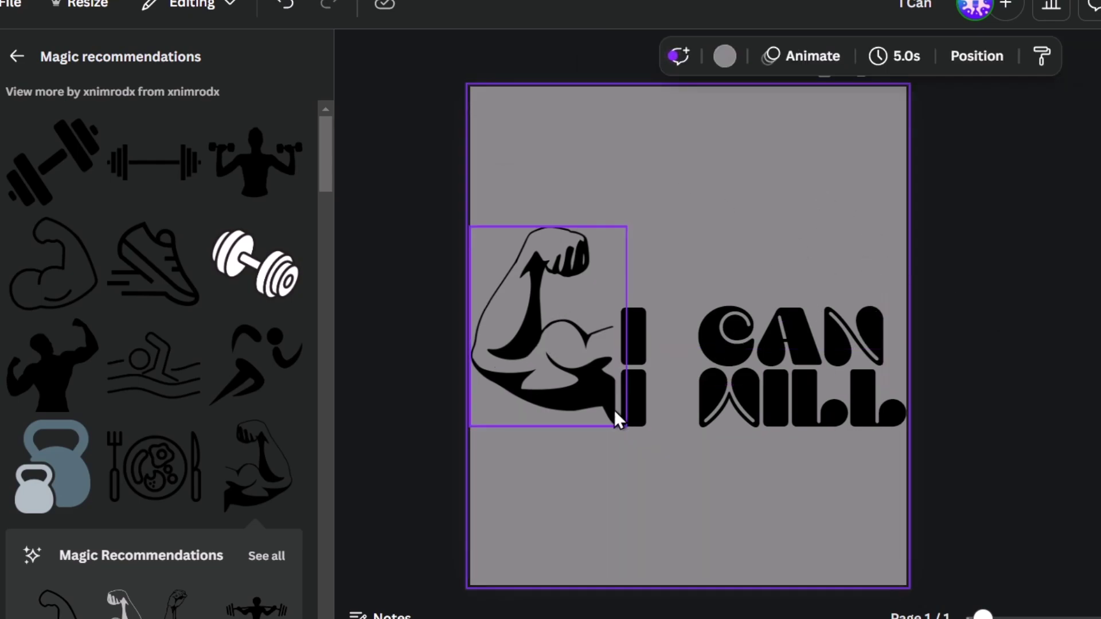
left_click(938, 113)
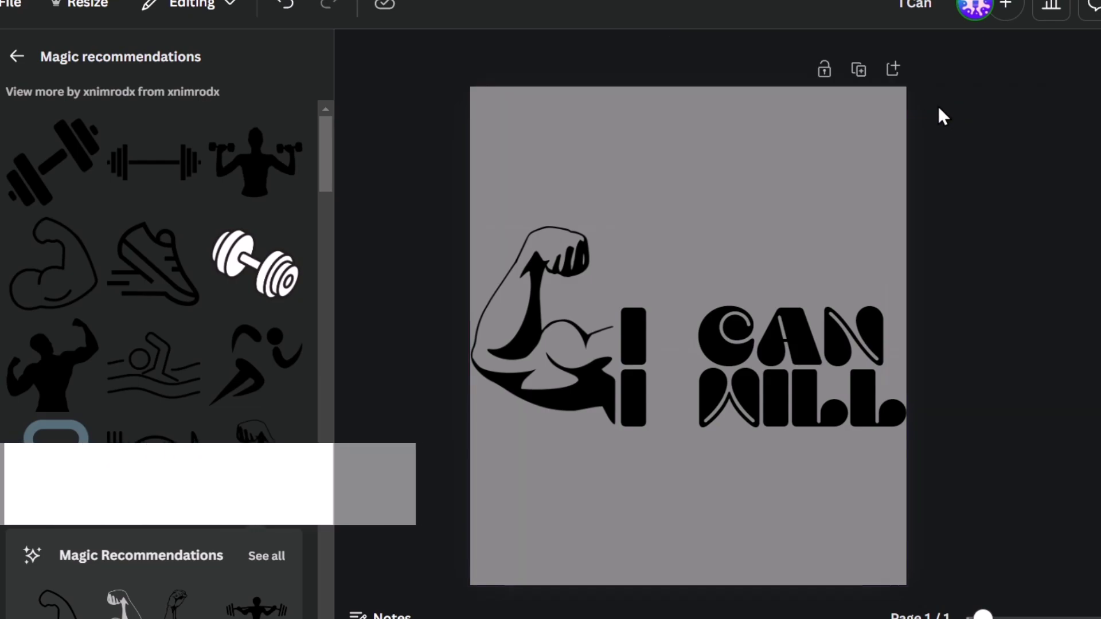
Step: Duplicate the page and recolour the arm graphic on the copy white
left_click(857, 69)
left_click(579, 296)
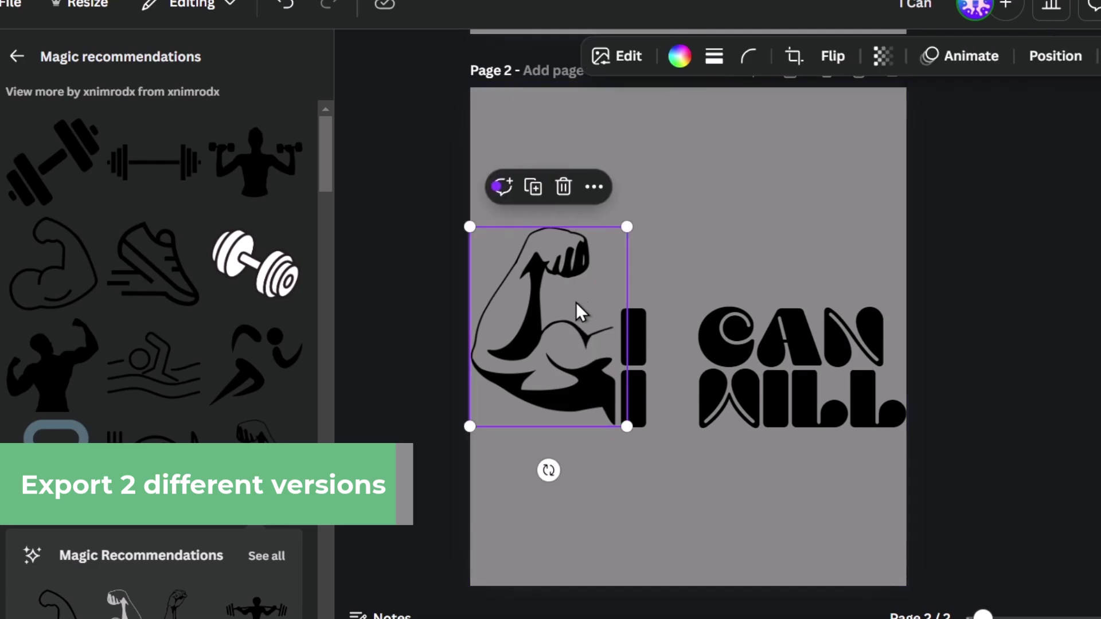
left_click(680, 55)
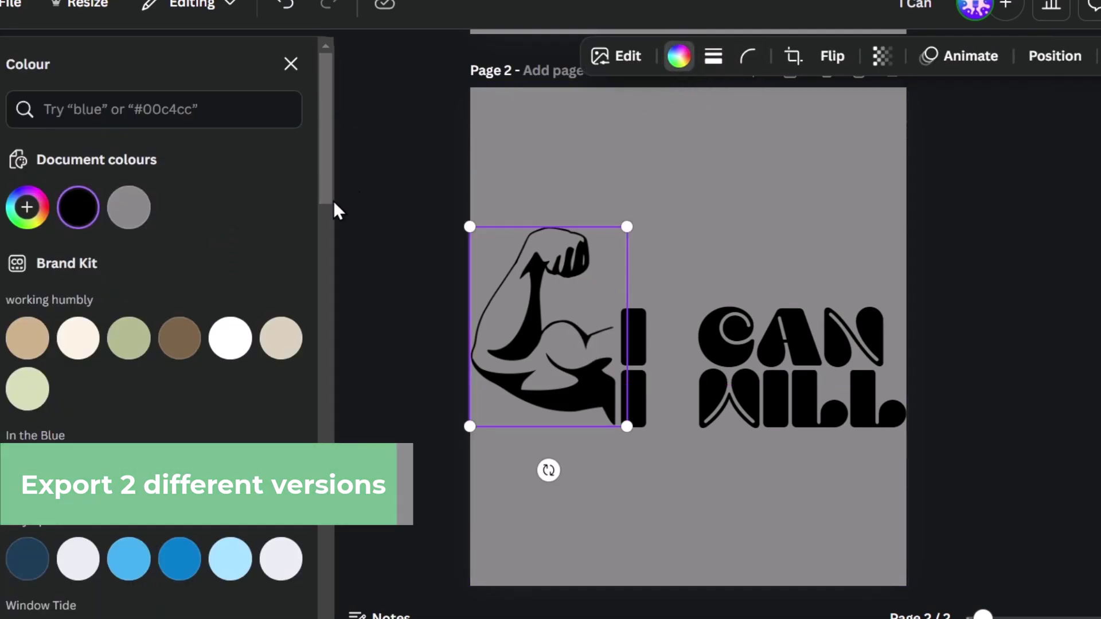
left_click(232, 343)
Step: Recolour the "I CAN" and "I WILL" text lines on page 2 white
left_click(781, 314)
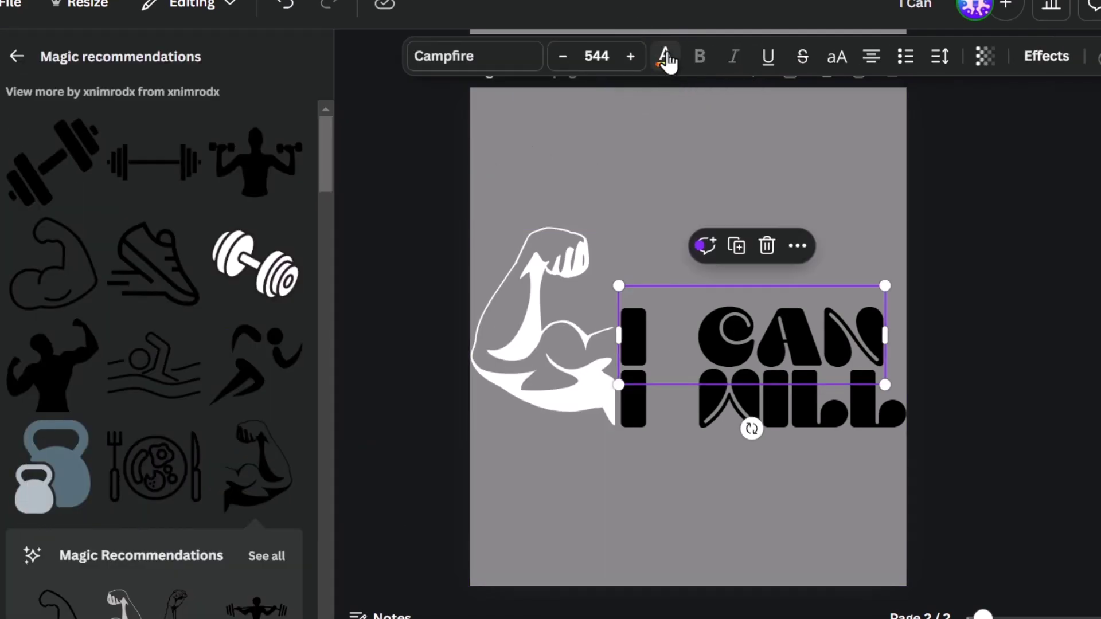
left_click(183, 208)
left_click(767, 420)
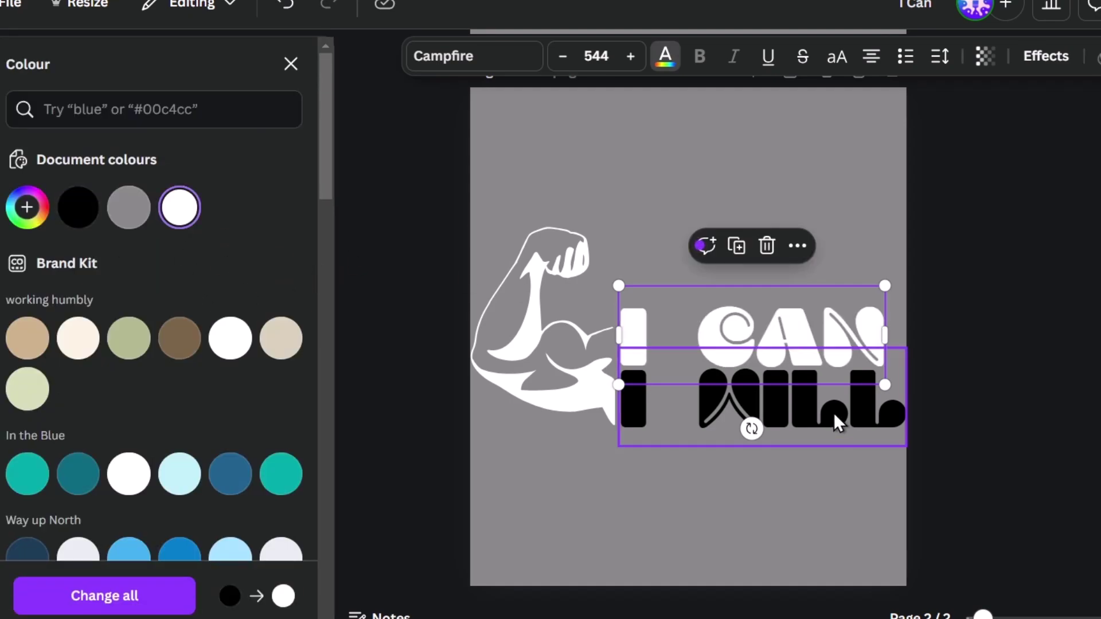
left_click(184, 212)
Step: Set the background colour of page 2 to black
left_click(731, 177)
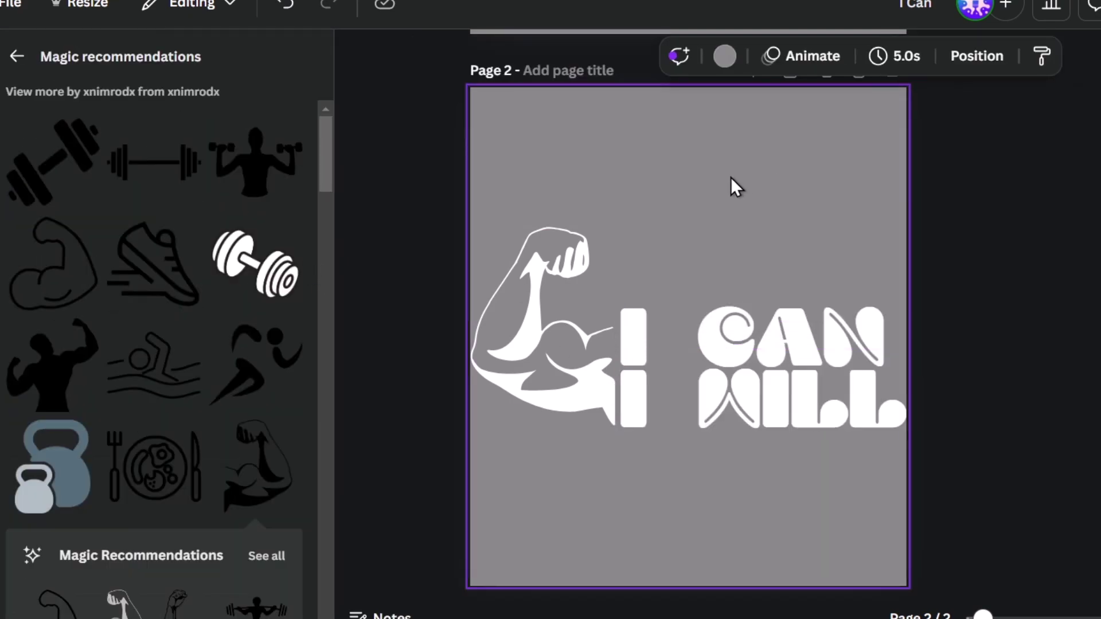
left_click(725, 56)
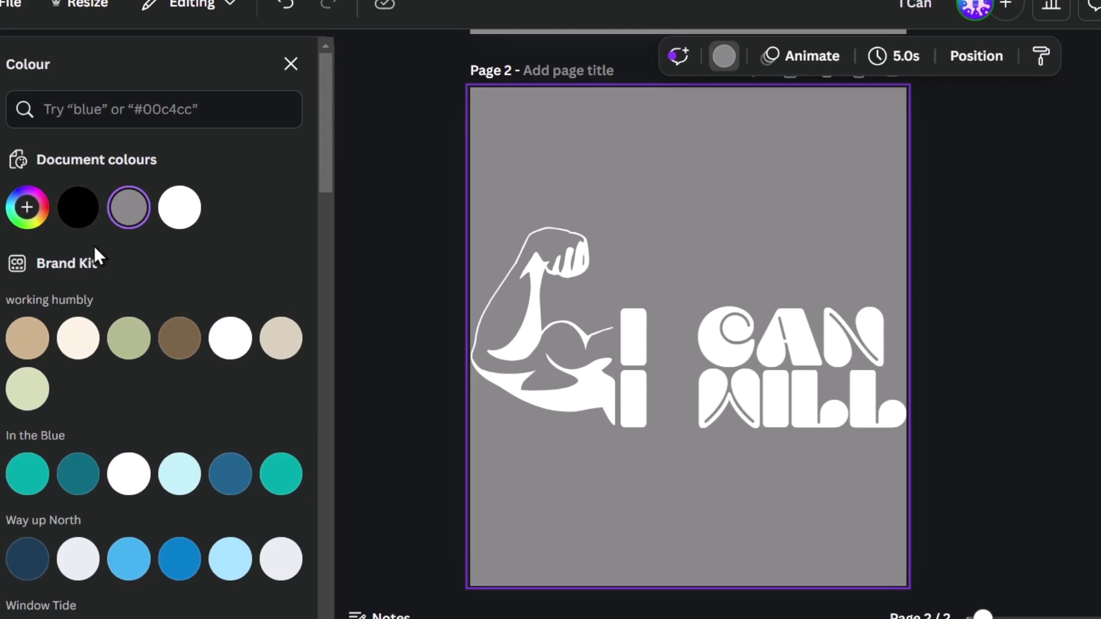
left_click(78, 208)
left_click(968, 270)
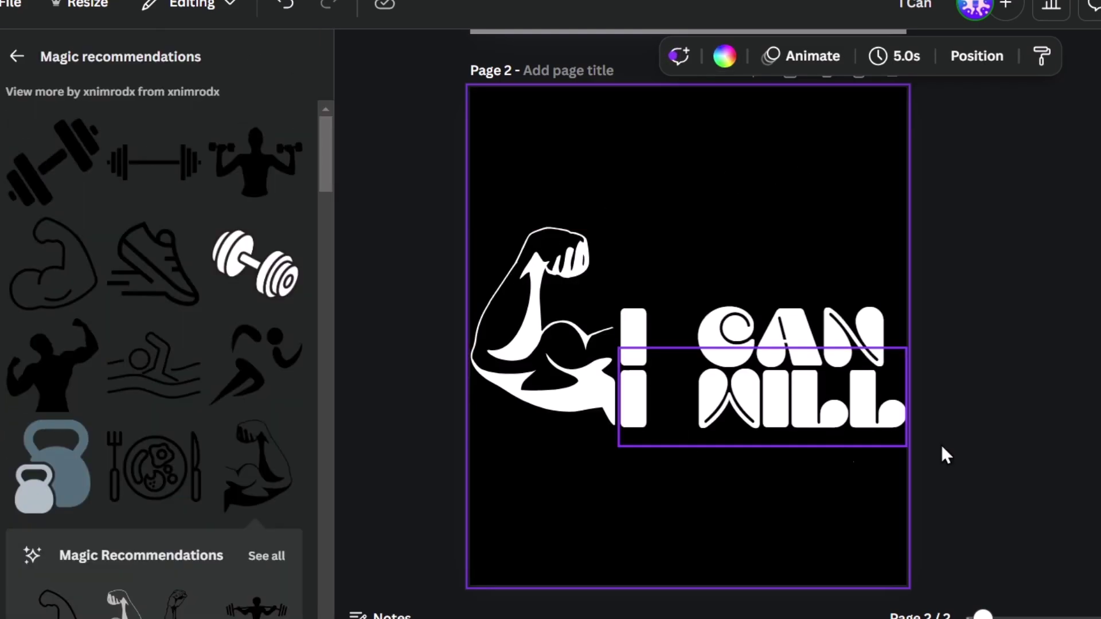
Step: Compare the black design on page 1 with the white design on page 2
scroll(912, 440, "up", 10)
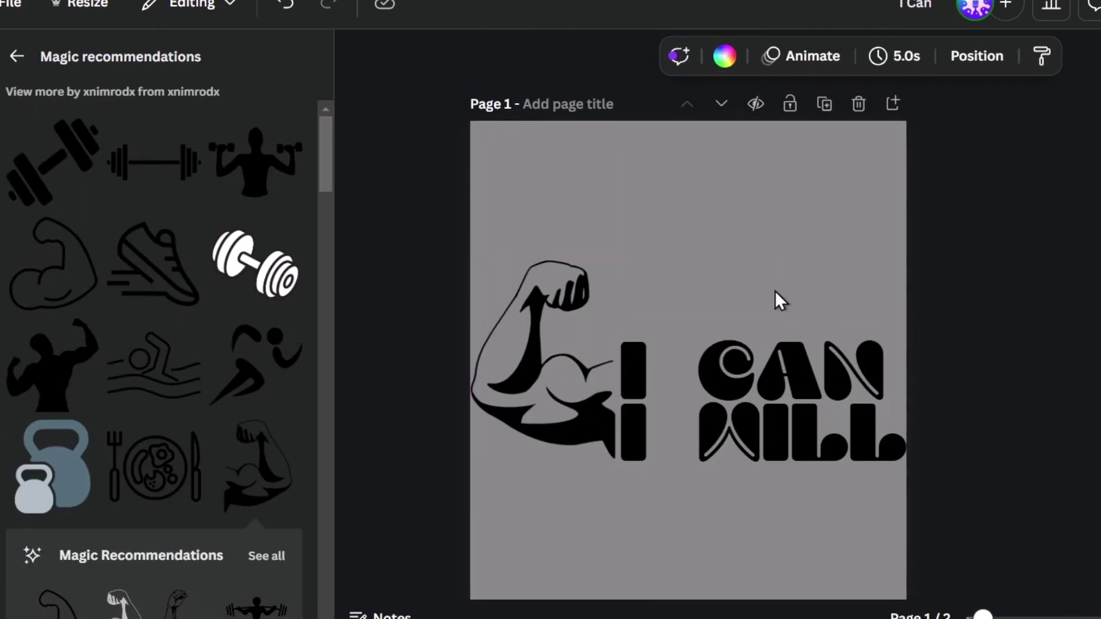
scroll(775, 300, "down", 10)
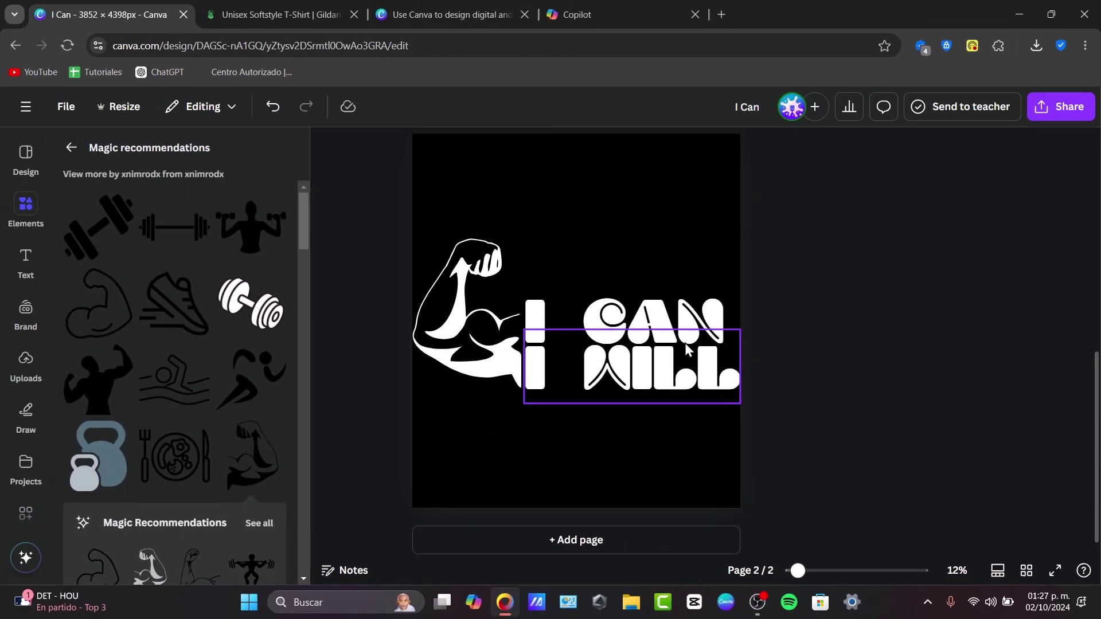
scroll(698, 369, "up", 5)
scroll(698, 368, "up", 3)
scroll(698, 369, "down", 5)
scroll(697, 368, "up", 5)
scroll(695, 370, "down", 5)
scroll(695, 378, "up", 5)
scroll(694, 381, "down", 5)
scroll(683, 268, "up", 5)
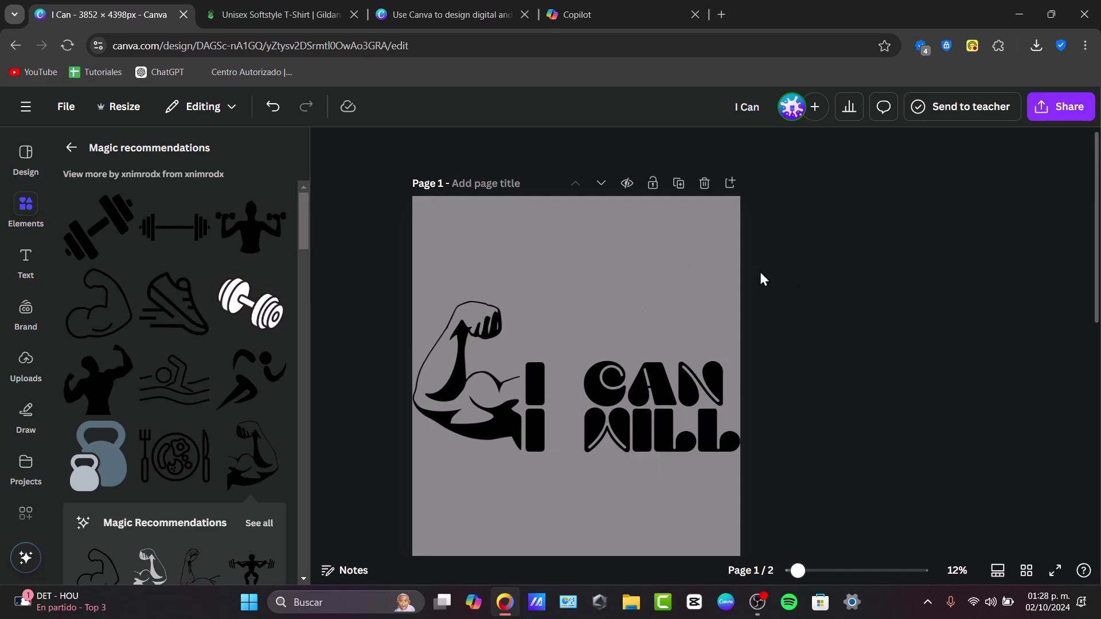
scroll(752, 277, "down", 5)
scroll(753, 277, "down", 5)
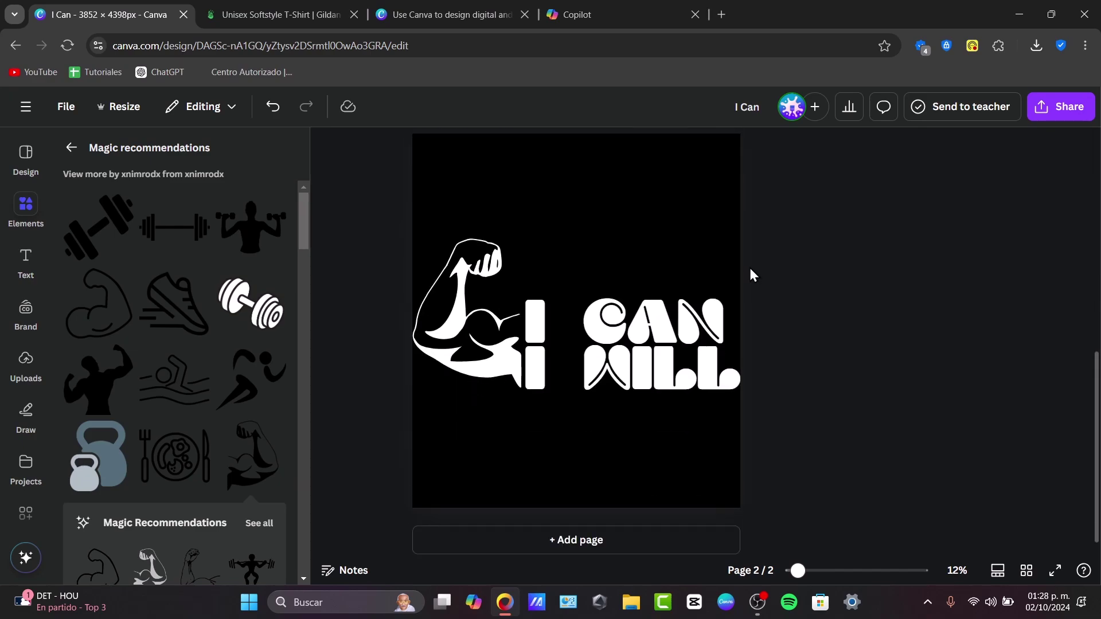
Step: Open the design's PNG download settings and check the supported file types in Printify's print file requirements
left_click(1063, 104)
left_click(845, 393)
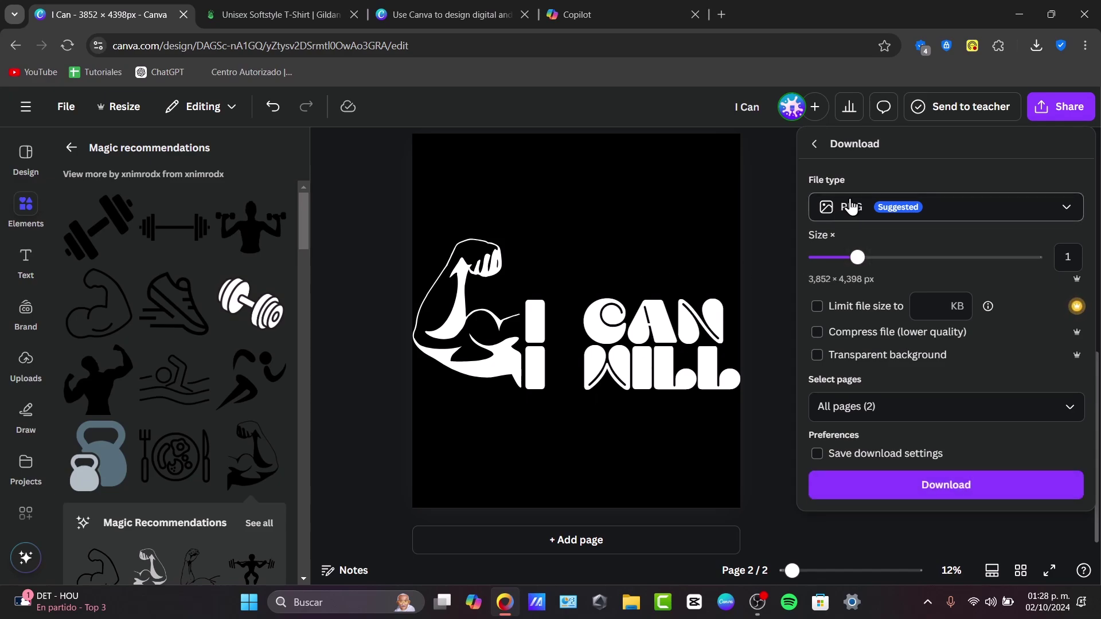
left_click(275, 14)
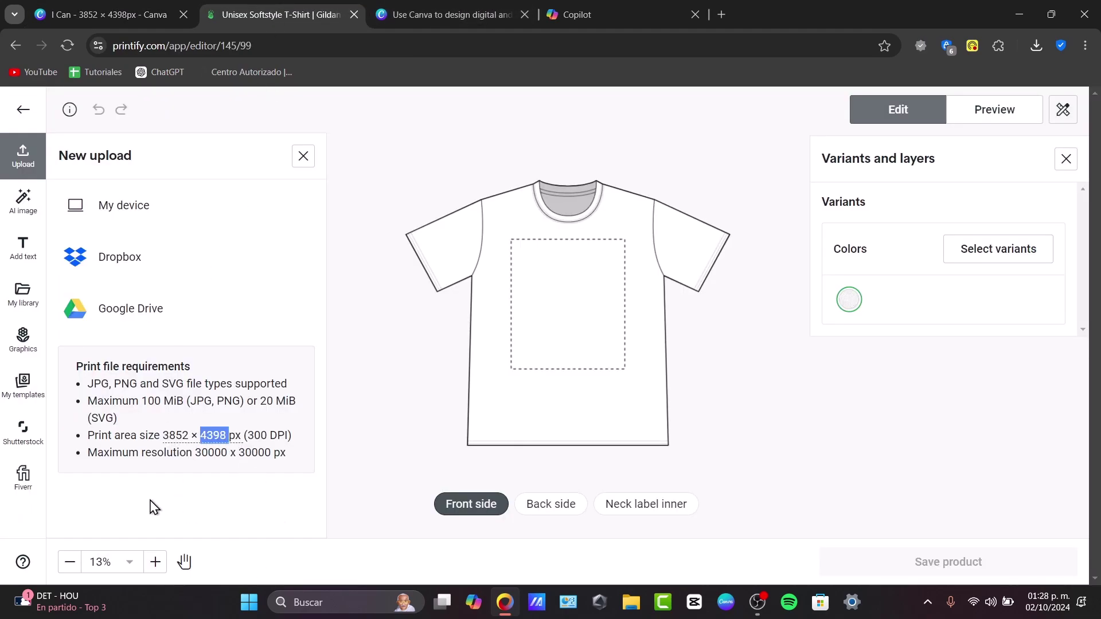
left_click_drag(113, 366, 183, 363)
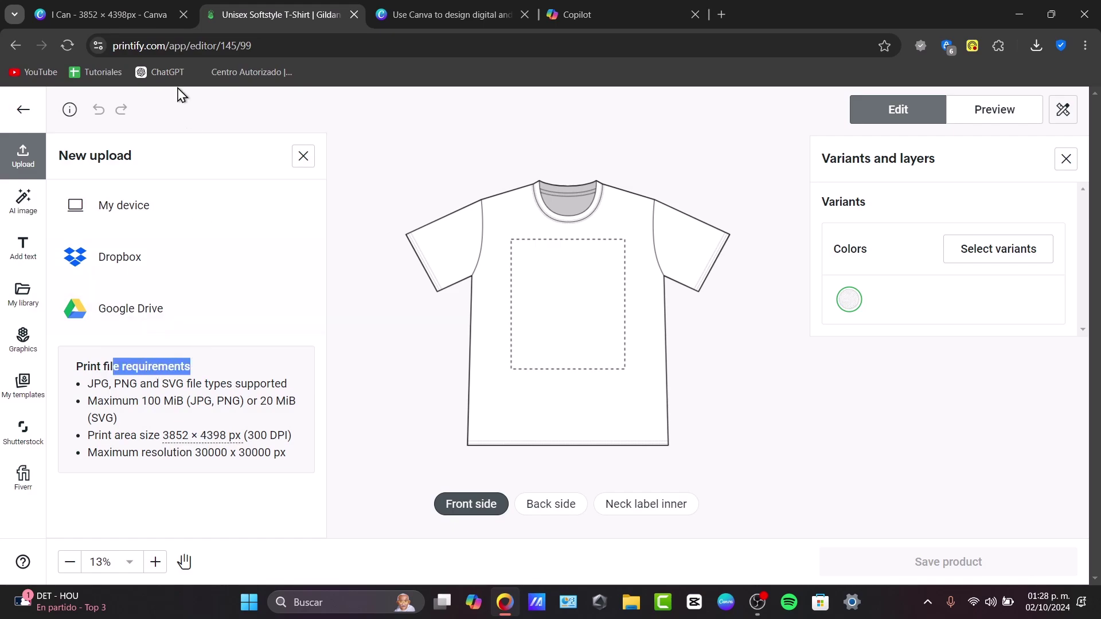
left_click(109, 15)
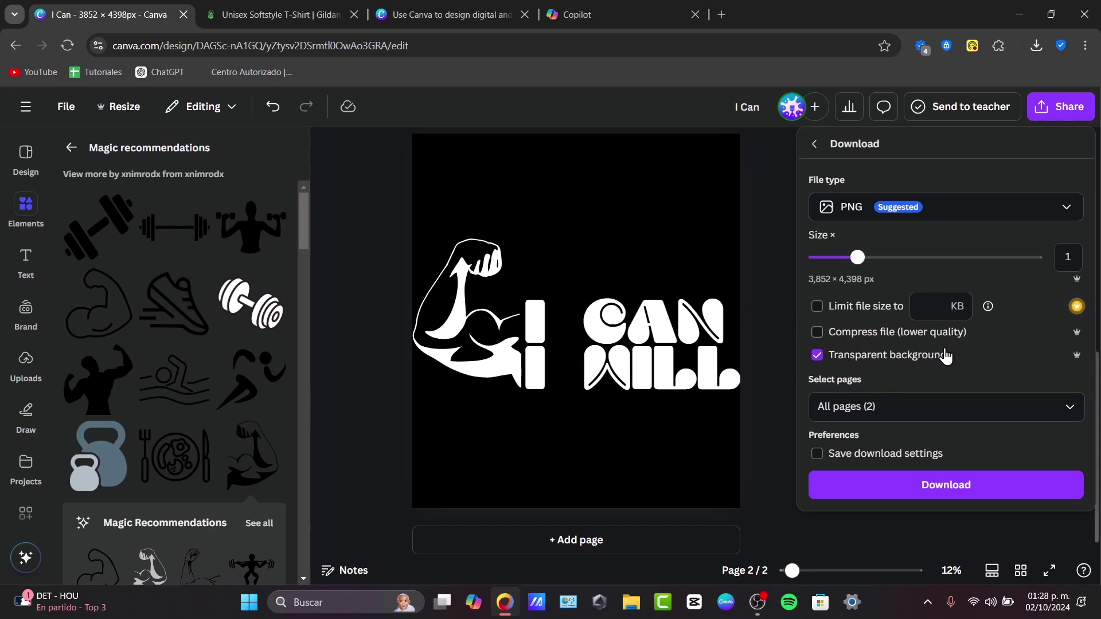
Step: Download only page 1 as a PNG with a transparent background
left_click(905, 409)
left_click(880, 306)
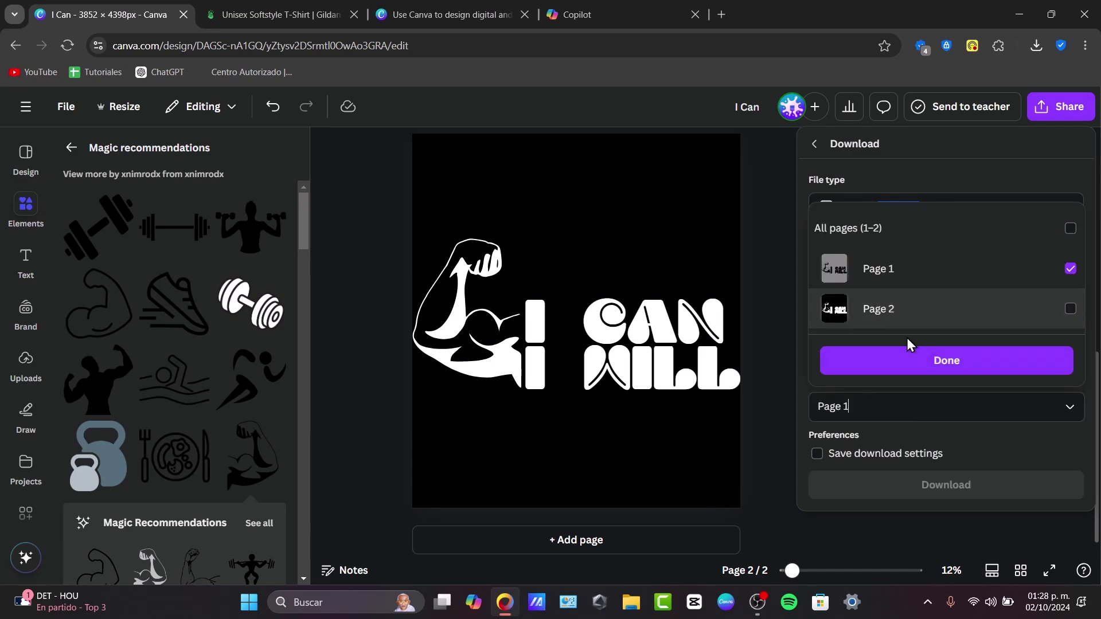
left_click(924, 363)
left_click(913, 484)
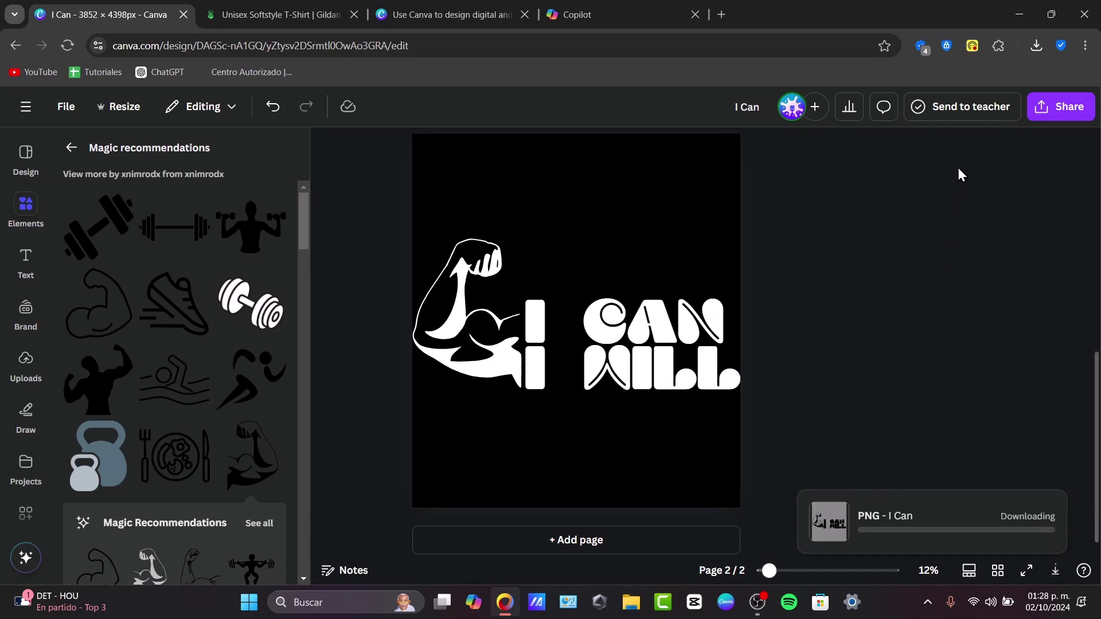
Step: Download only page 2 as a separate PNG with a transparent background
left_click(1063, 106)
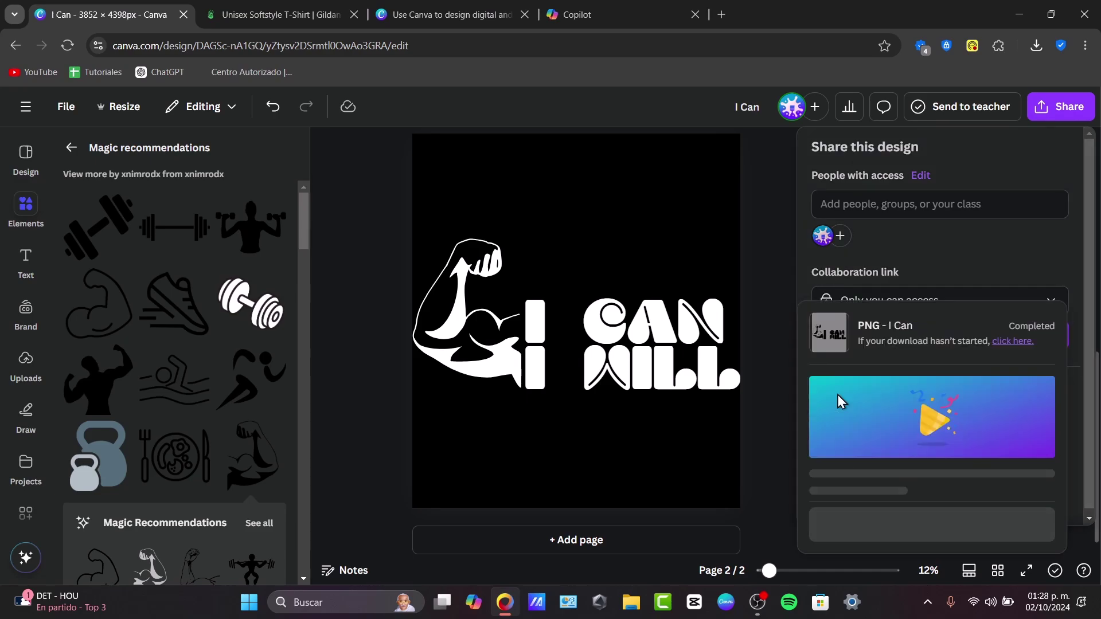
left_click(1068, 113)
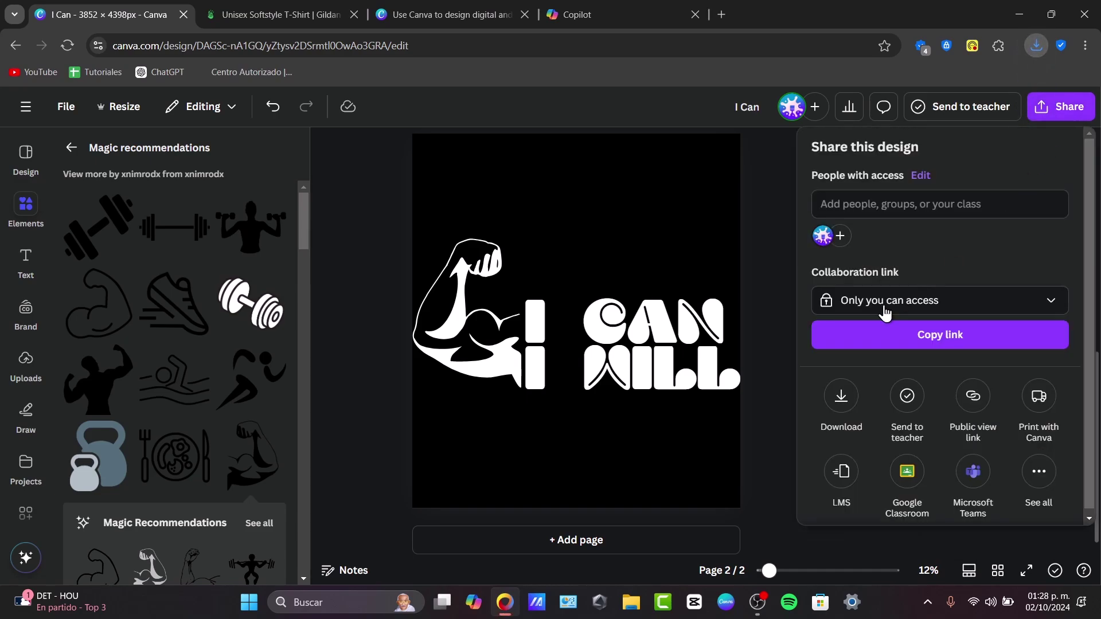
left_click(838, 404)
left_click(891, 405)
left_click(893, 269)
left_click(886, 360)
left_click(888, 356)
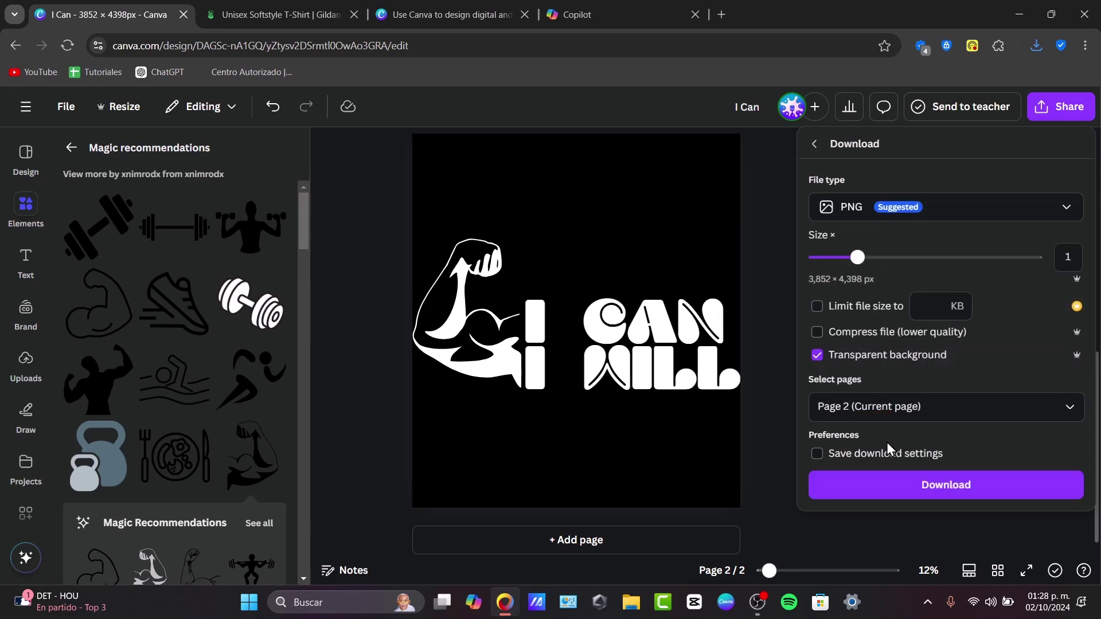
left_click(930, 485)
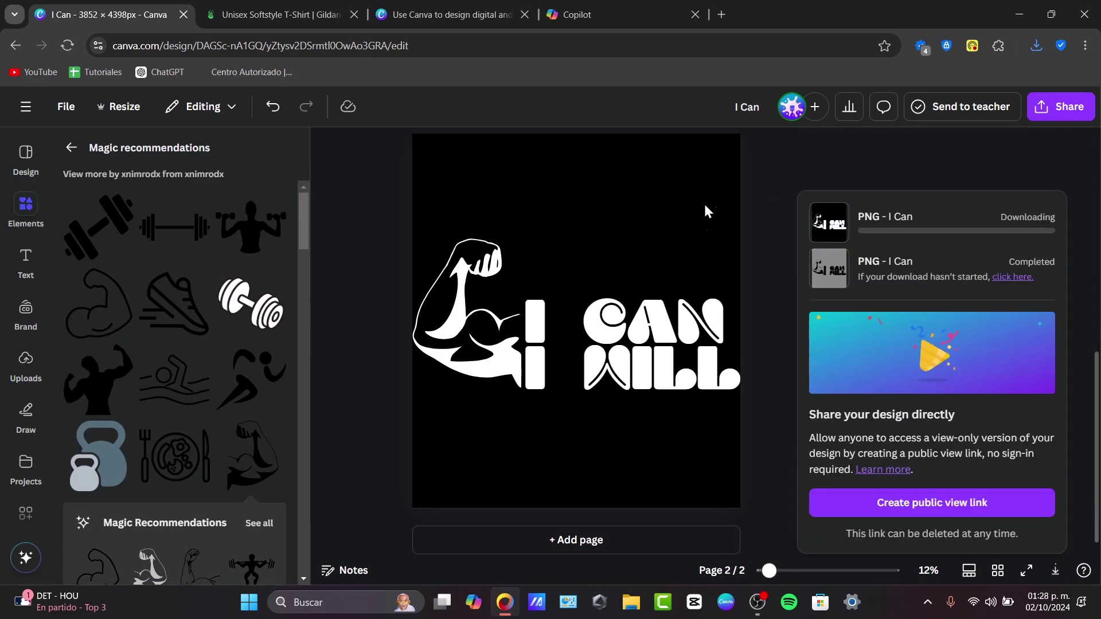
Step: Switch to the Printify product editor and upload the downloaded design from the device onto the T-shirt's front side
left_click(266, 11)
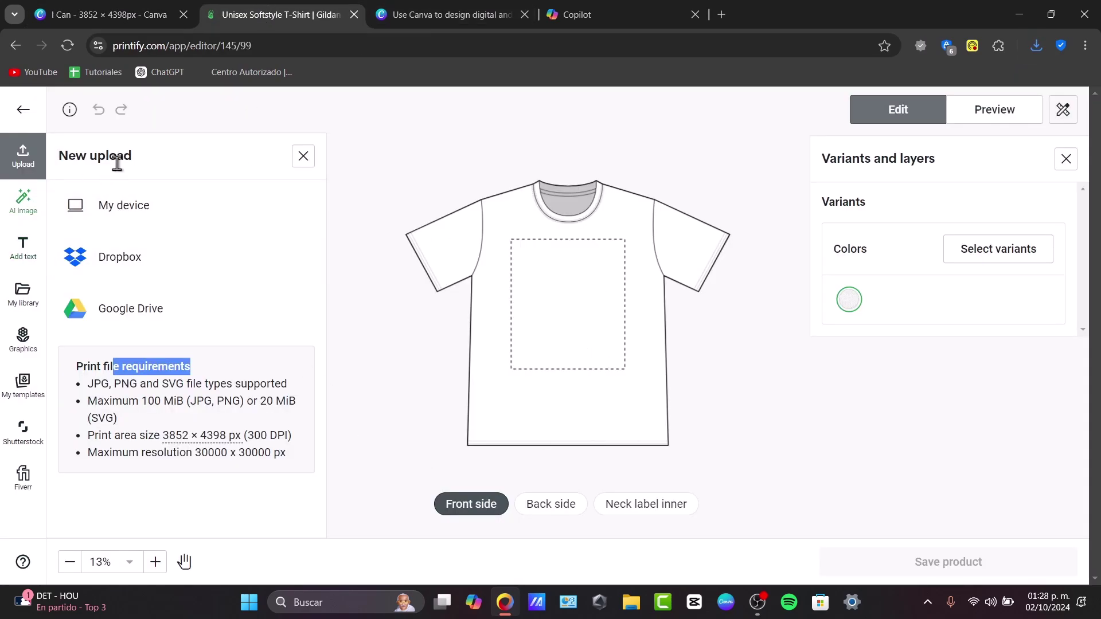
left_click(152, 205)
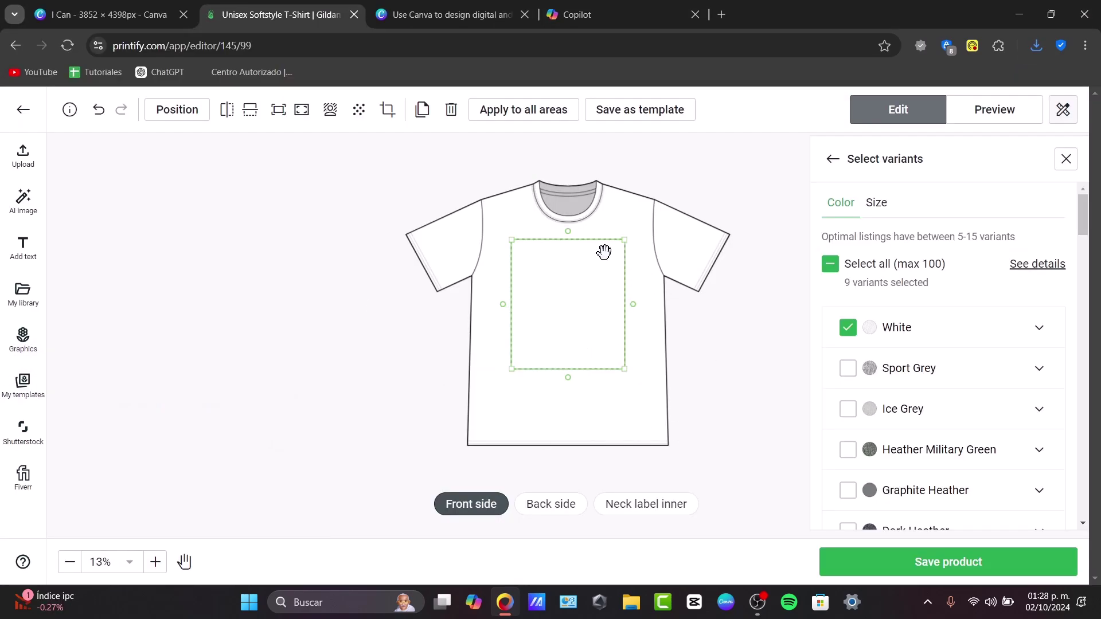
Step: Replace the White colour variant with Dark Heather for the T-shirt and preview the product mockup
left_click(849, 329)
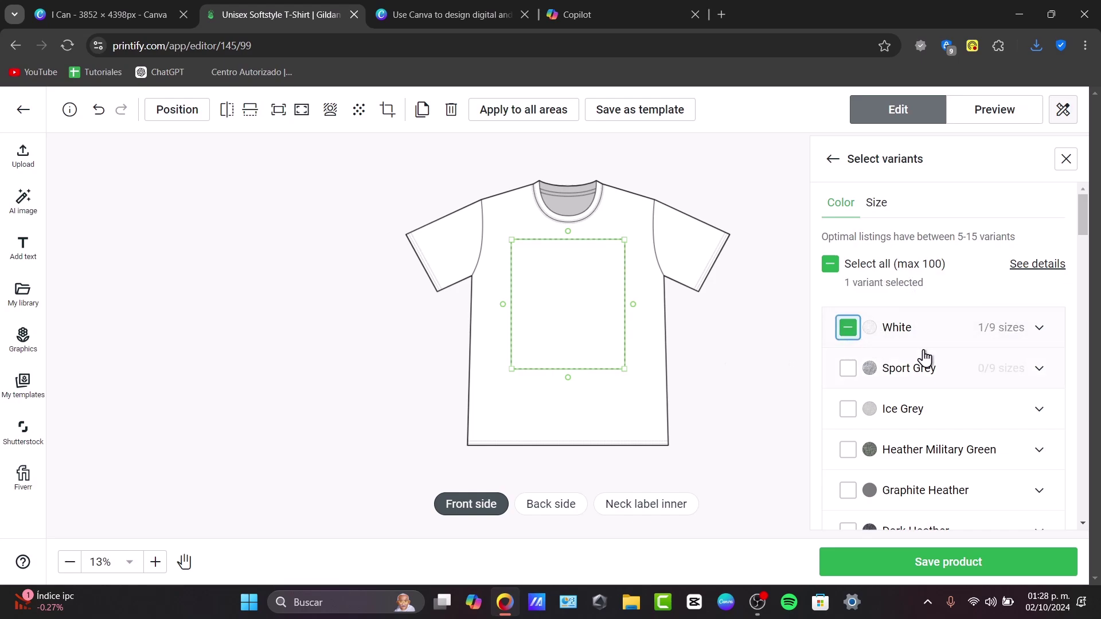
scroll(918, 350, "down", 4)
scroll(926, 367, "down", 8)
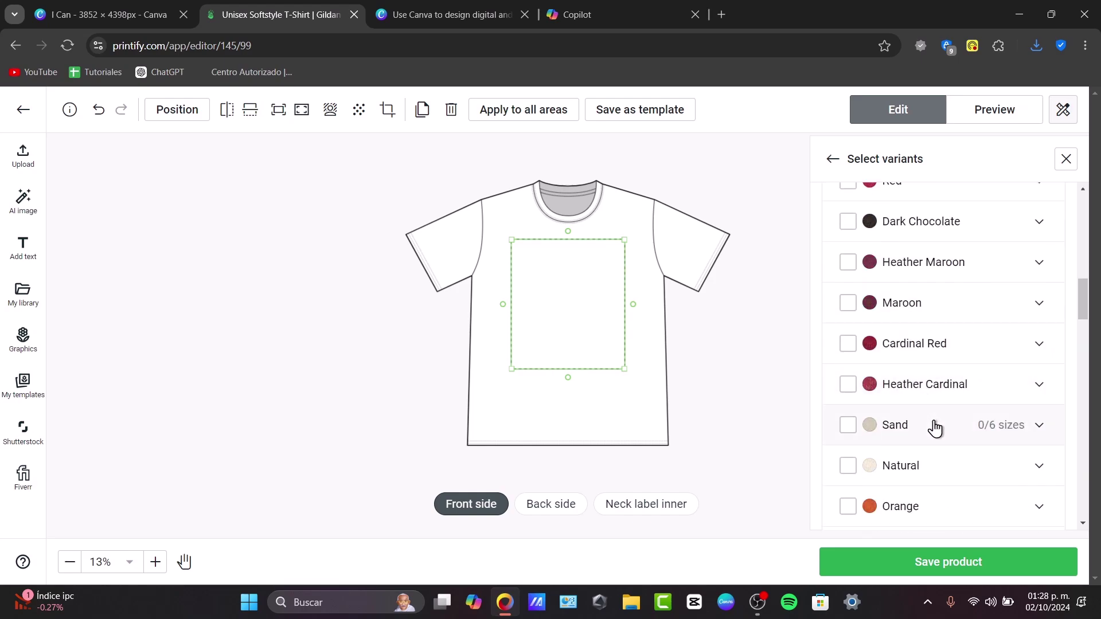
scroll(935, 427, "down", 4)
scroll(937, 436, "down", 10)
left_click(736, 370)
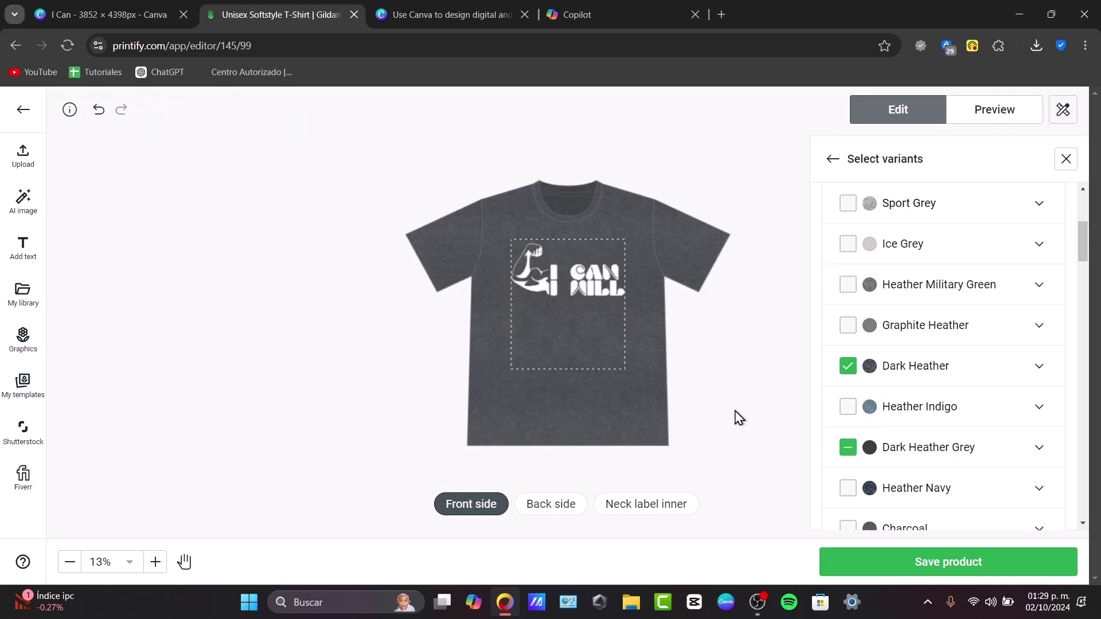
left_click(986, 108)
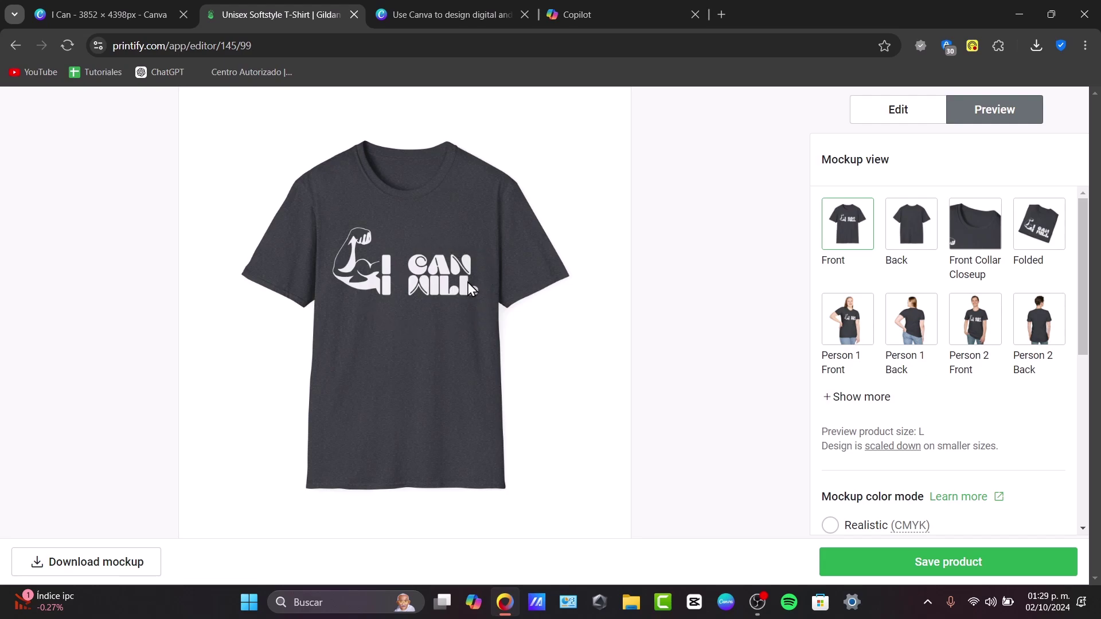
Step: Switch to the Canva design and clear the "gym" search from the elements library
key("ctrl+shift+Tab")
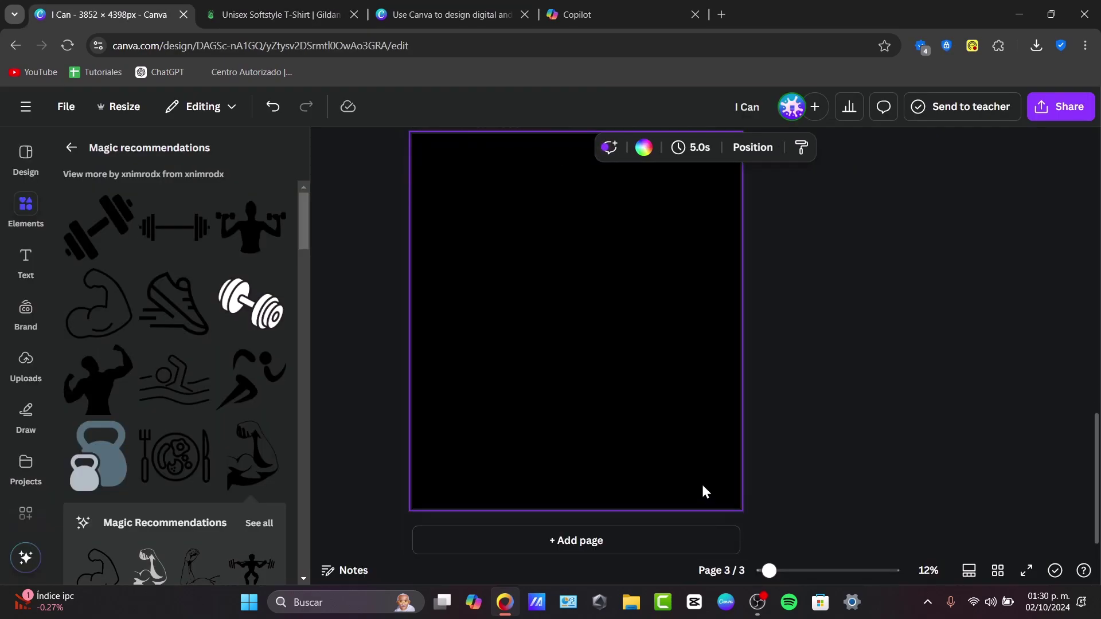
left_click(876, 286)
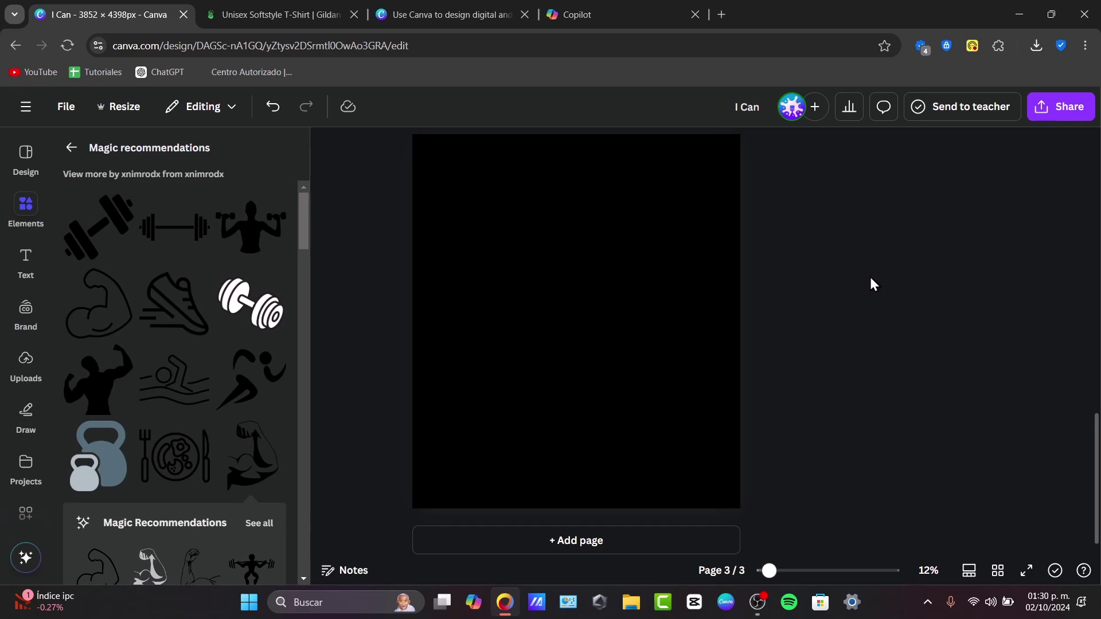
left_click(26, 207)
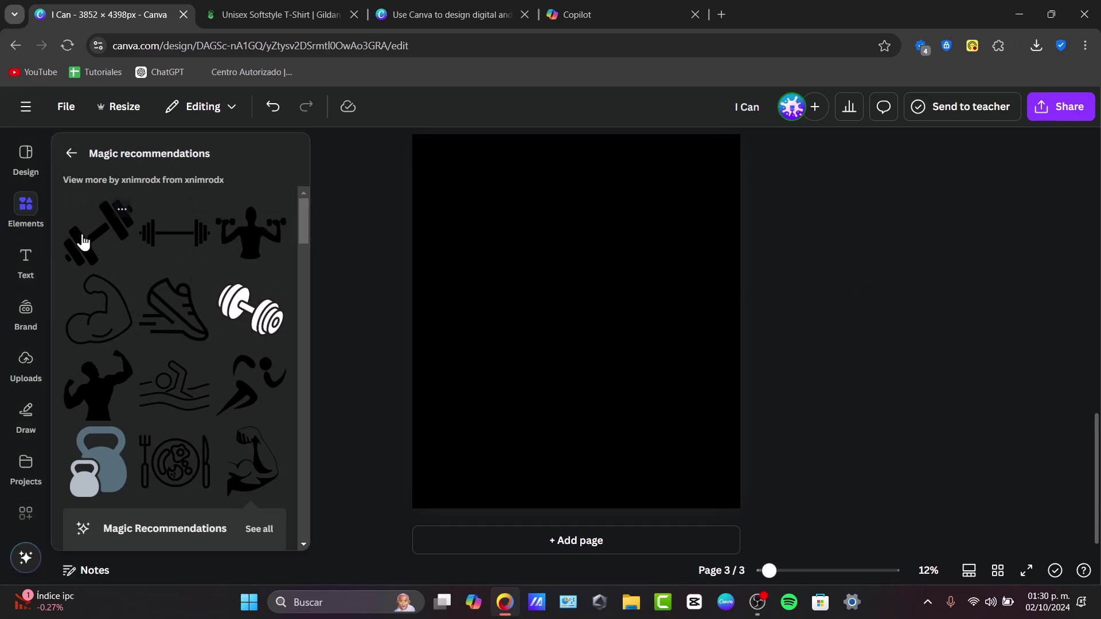
scroll(574, 173, "up", 10)
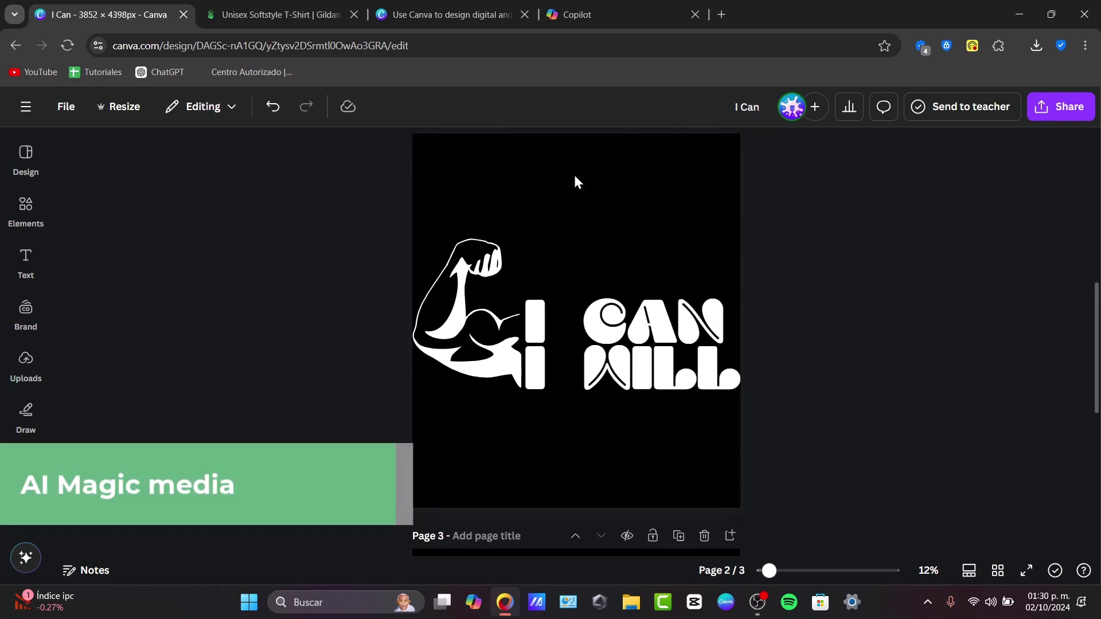
scroll(575, 176, "down", 10)
scroll(575, 181, "up", 4)
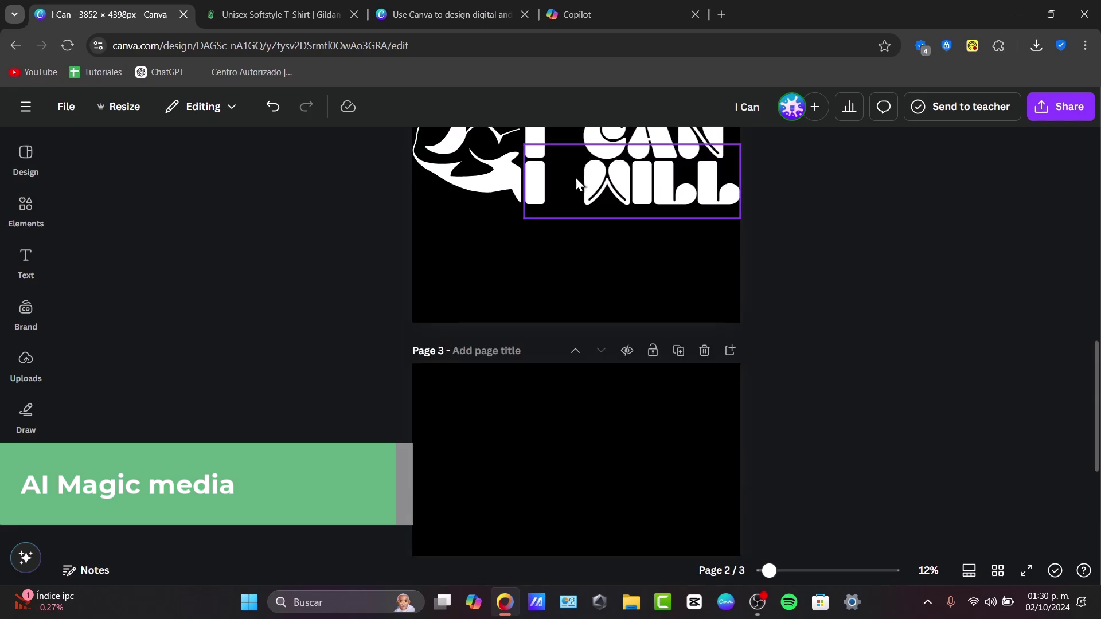
left_click(28, 211)
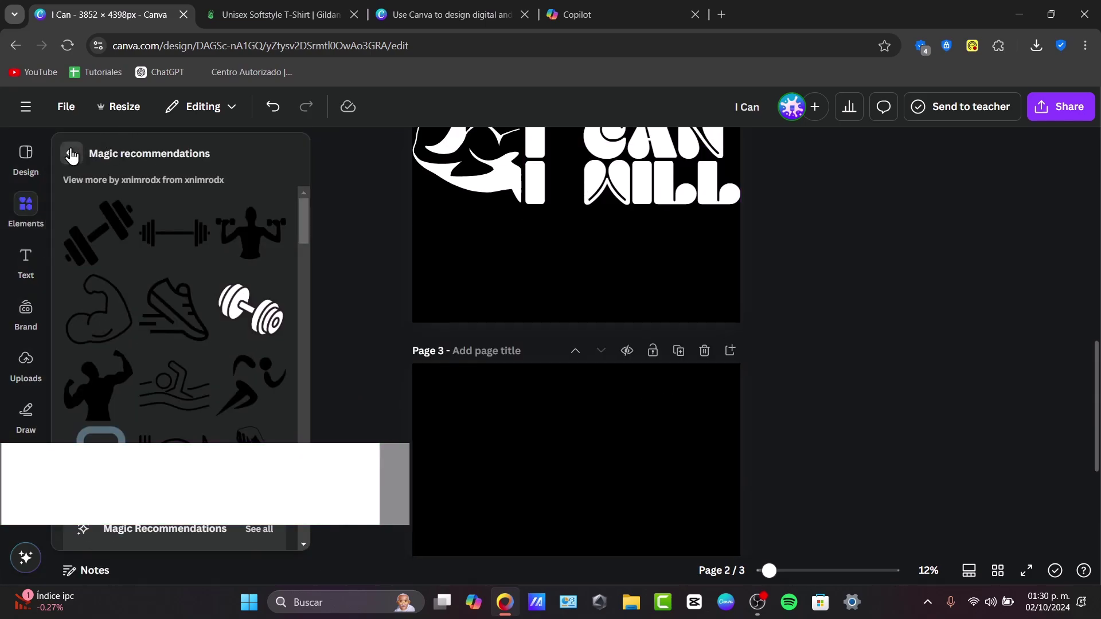
left_click(71, 148)
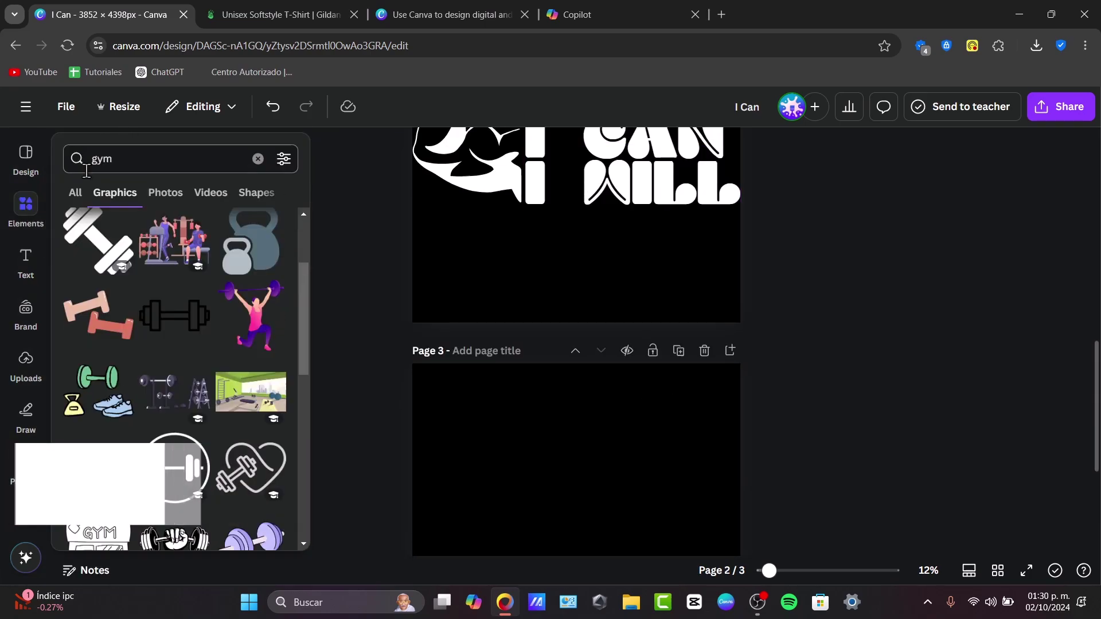
left_click(258, 159)
Step: Open the AI image generator for creating graphics and begin the prompt with "a dumbell"
scroll(180, 264, "down", 10)
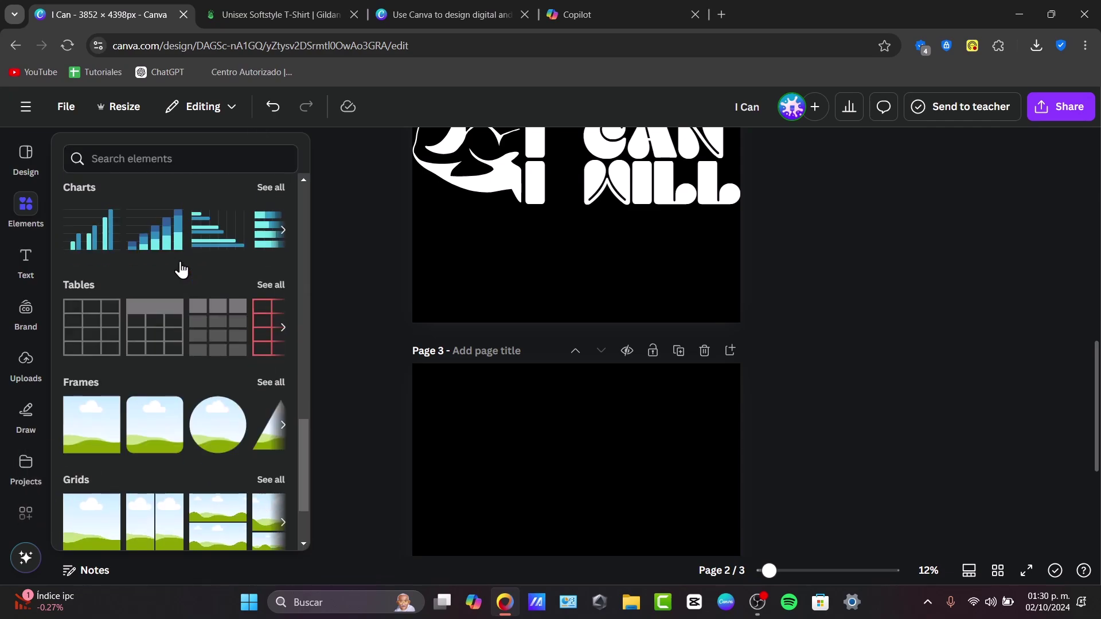
scroll(180, 265, "up", 20)
scroll(180, 267, "down", 4)
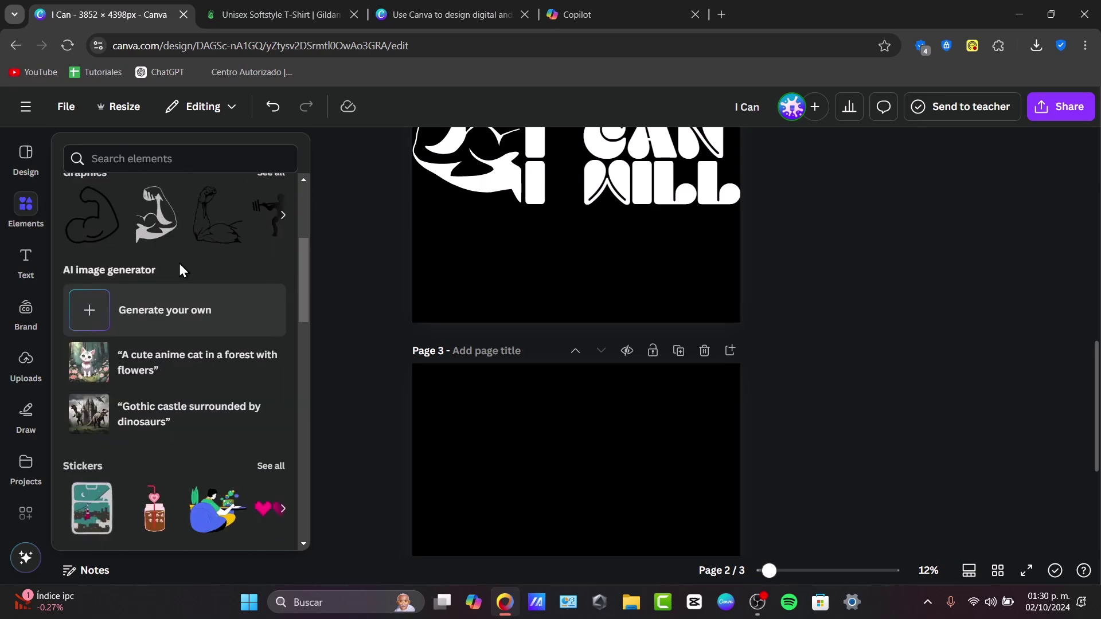
left_click(95, 305)
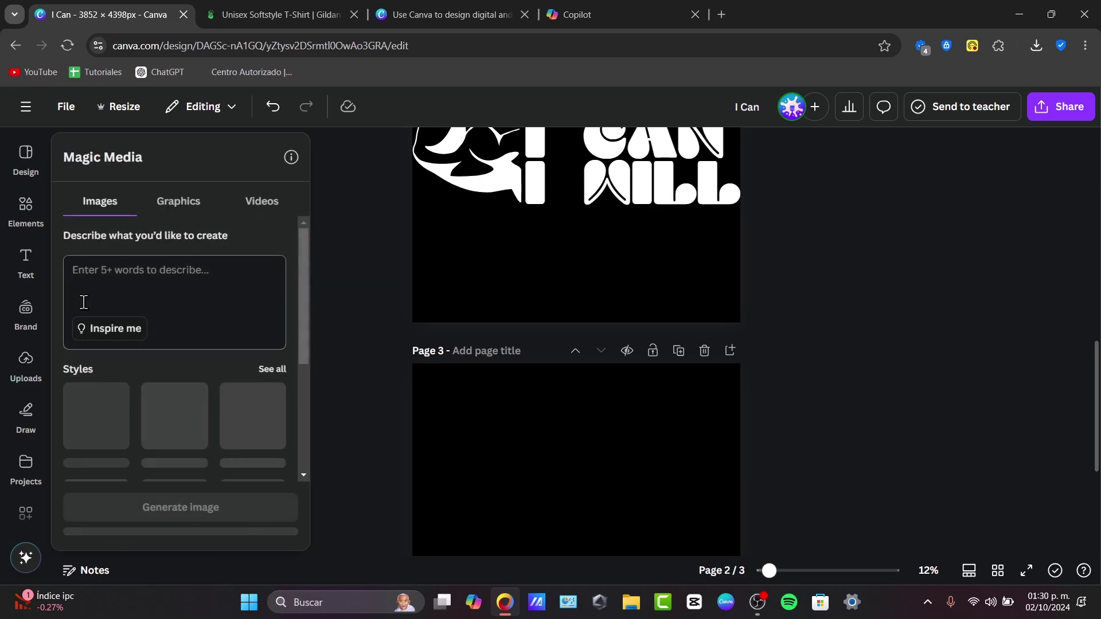
left_click(181, 208)
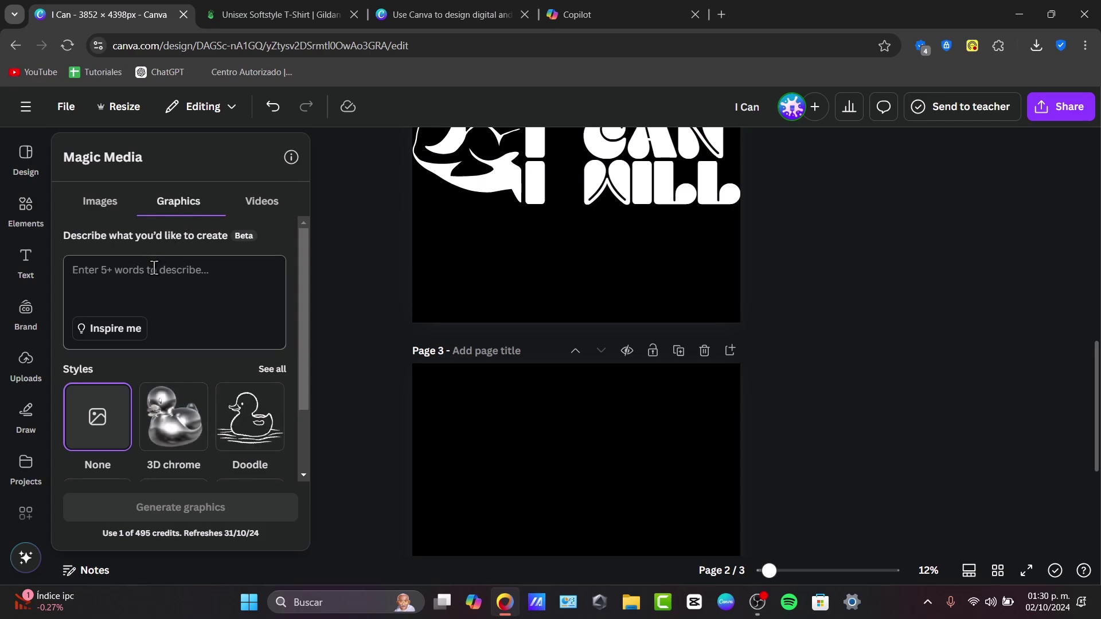
type("a dumbell")
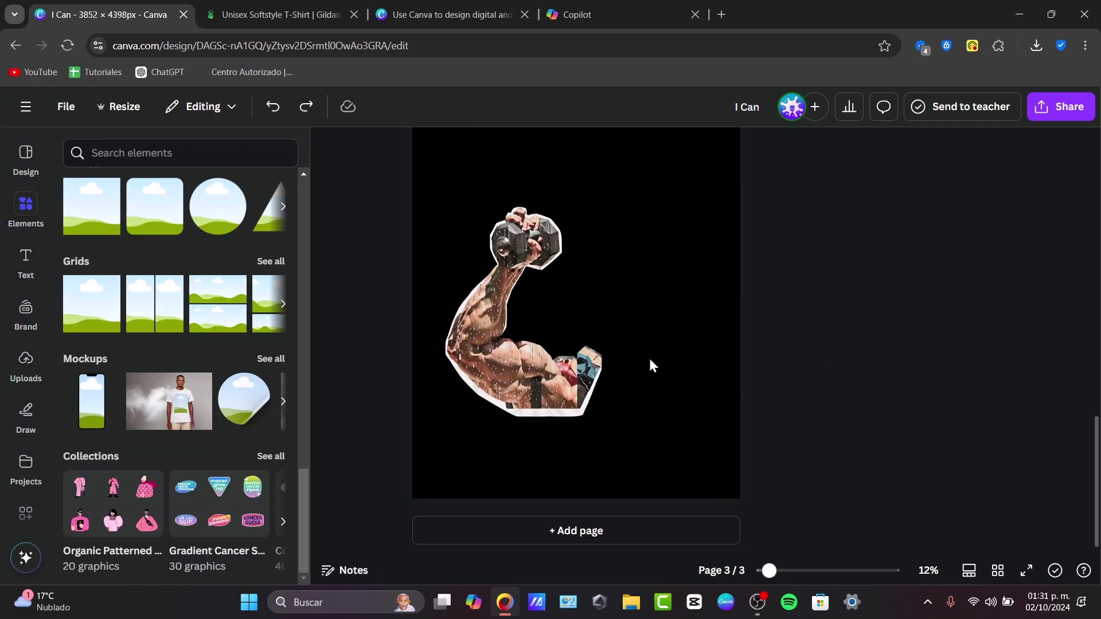
Step: Move the arm-with-dumbbell image down to the lower edge of page 3
left_click(632, 364)
scroll(631, 366, "down", 1)
left_click_drag(550, 417, 541, 476)
Step: Look through the elements library and switch back to the Printify T-shirt mockup preview
scroll(35, 476, "down", 5)
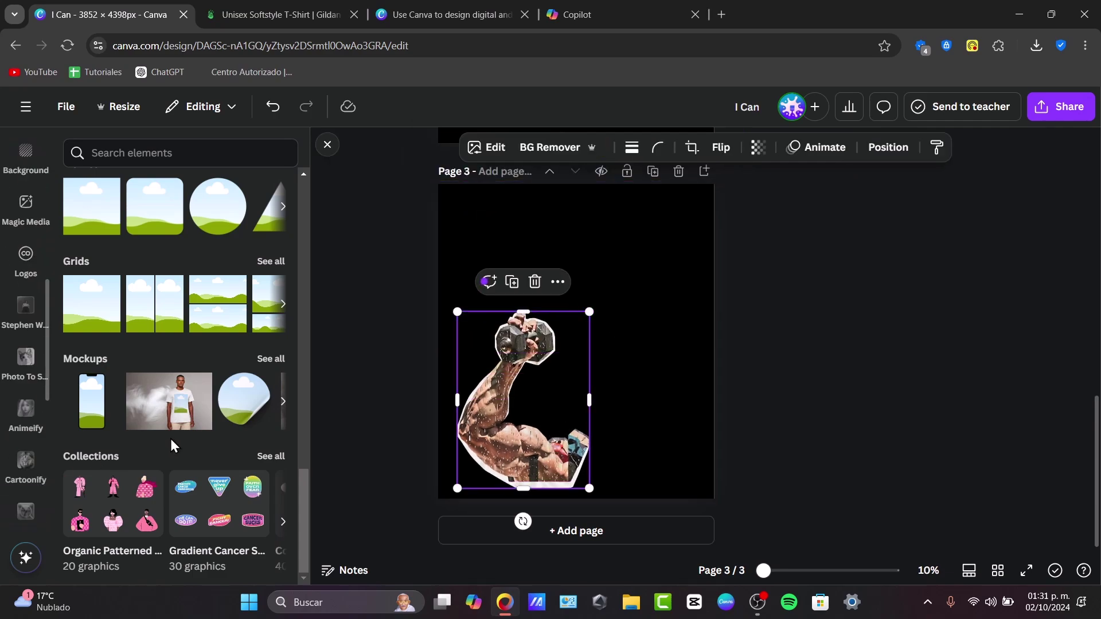
scroll(171, 443, "up", 5)
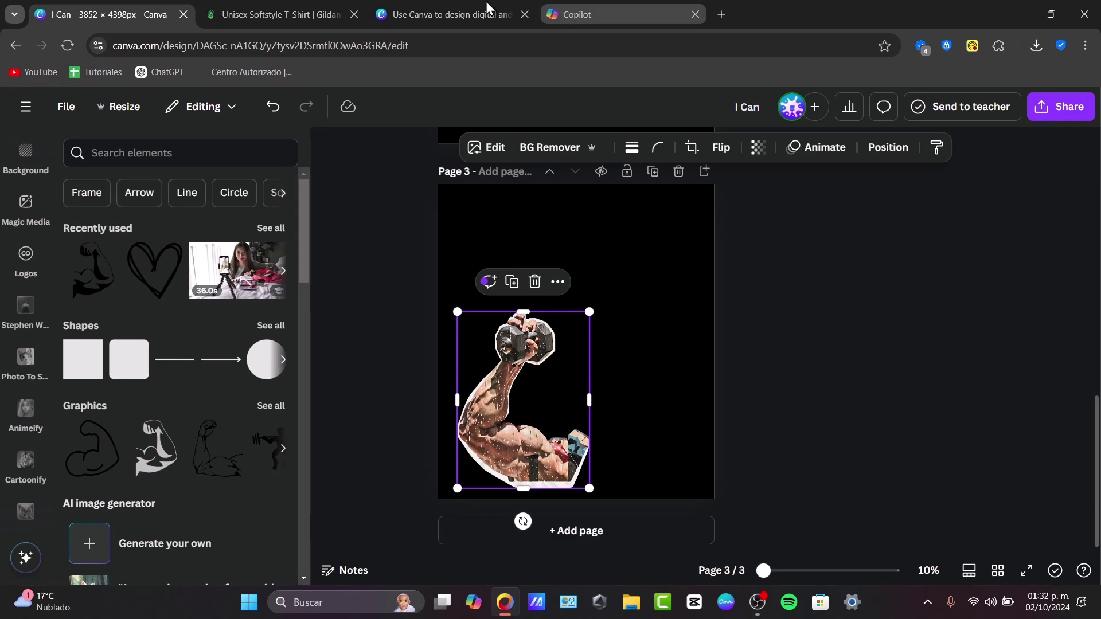
left_click(436, 10)
left_click(294, 11)
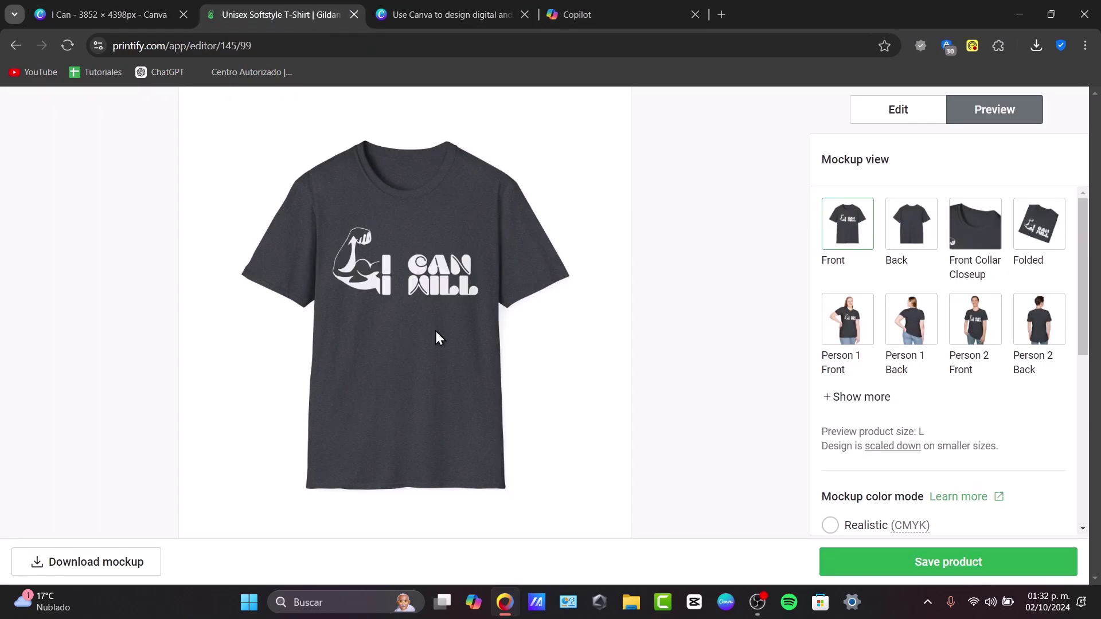